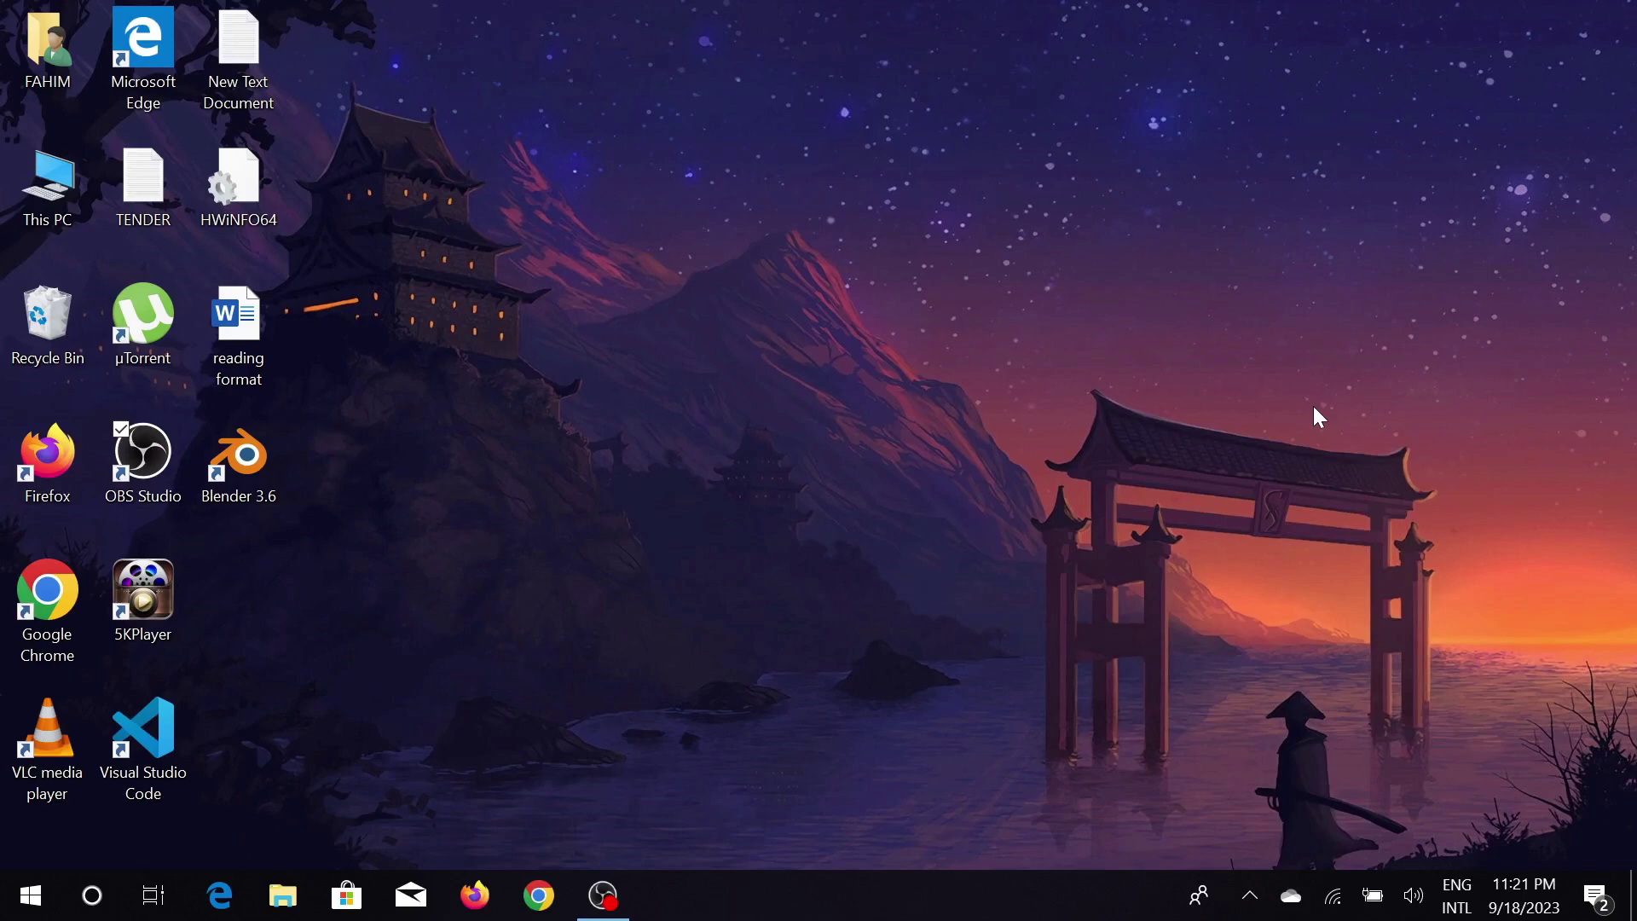
Step: In Chrome, search Google for 'cisco packet tracer download' using the address bar suggestion
click(536, 897)
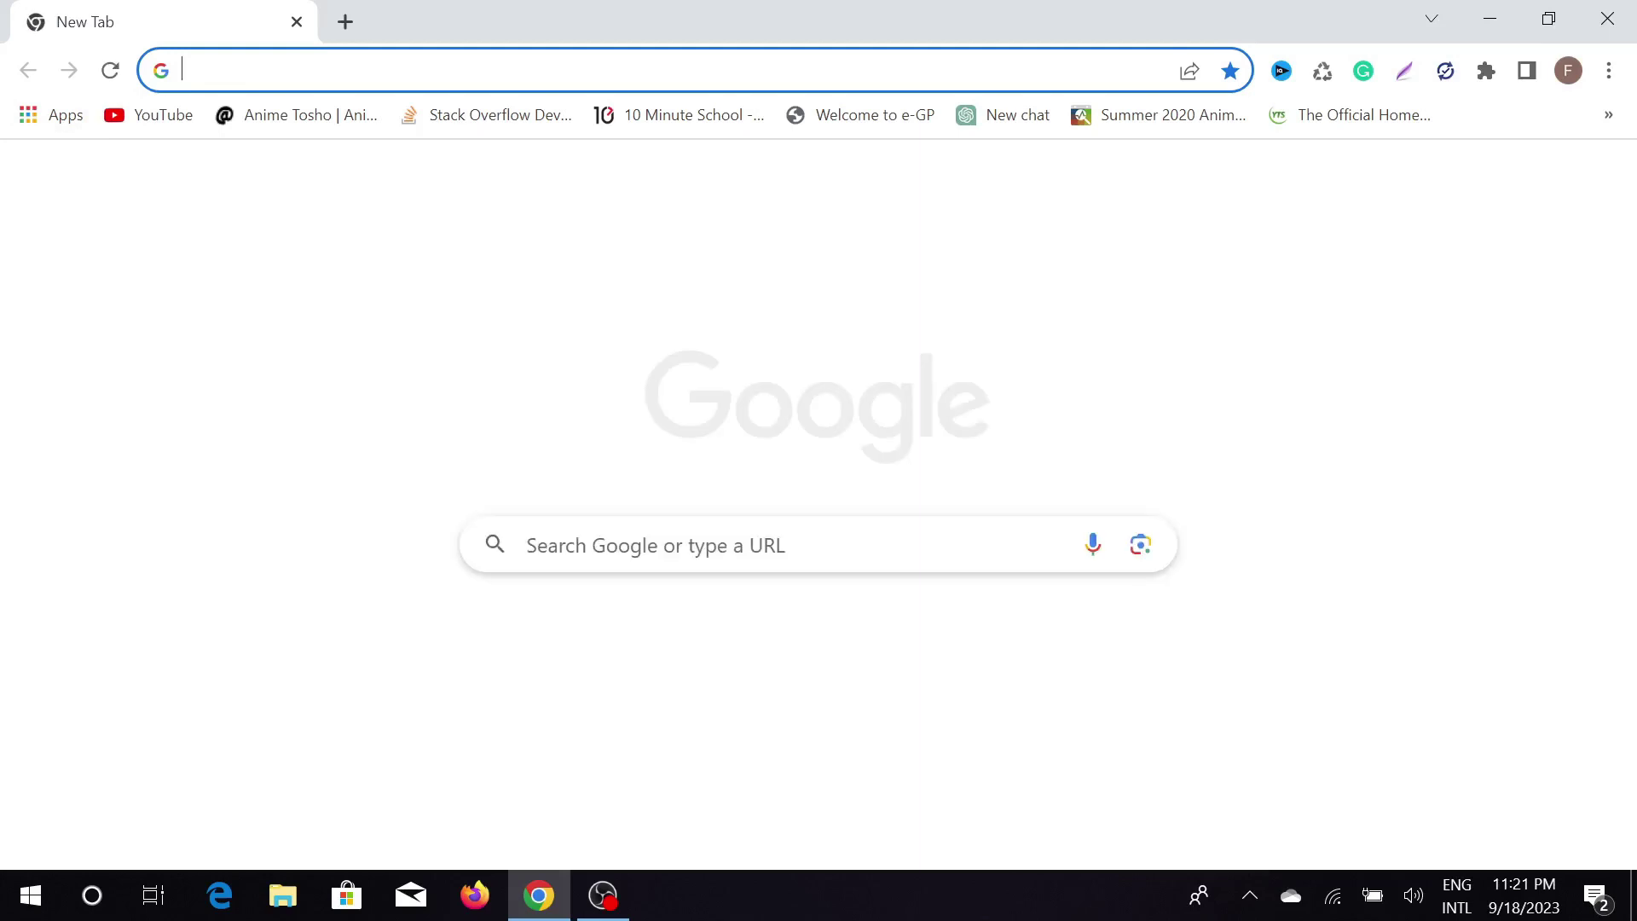
text(ci)
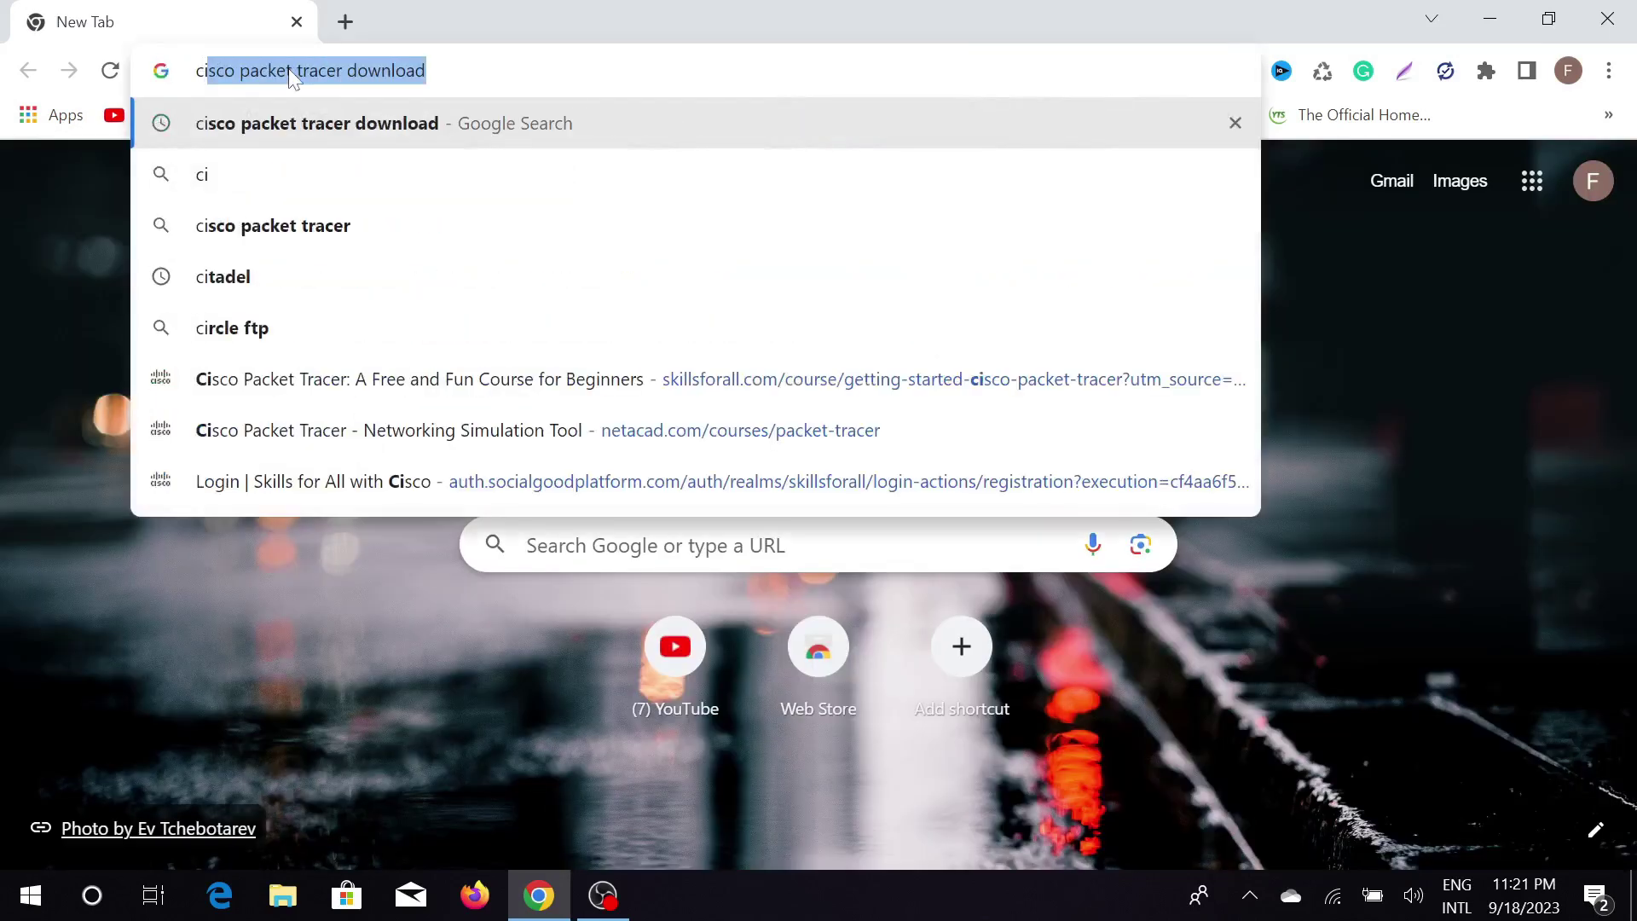
key(Return)
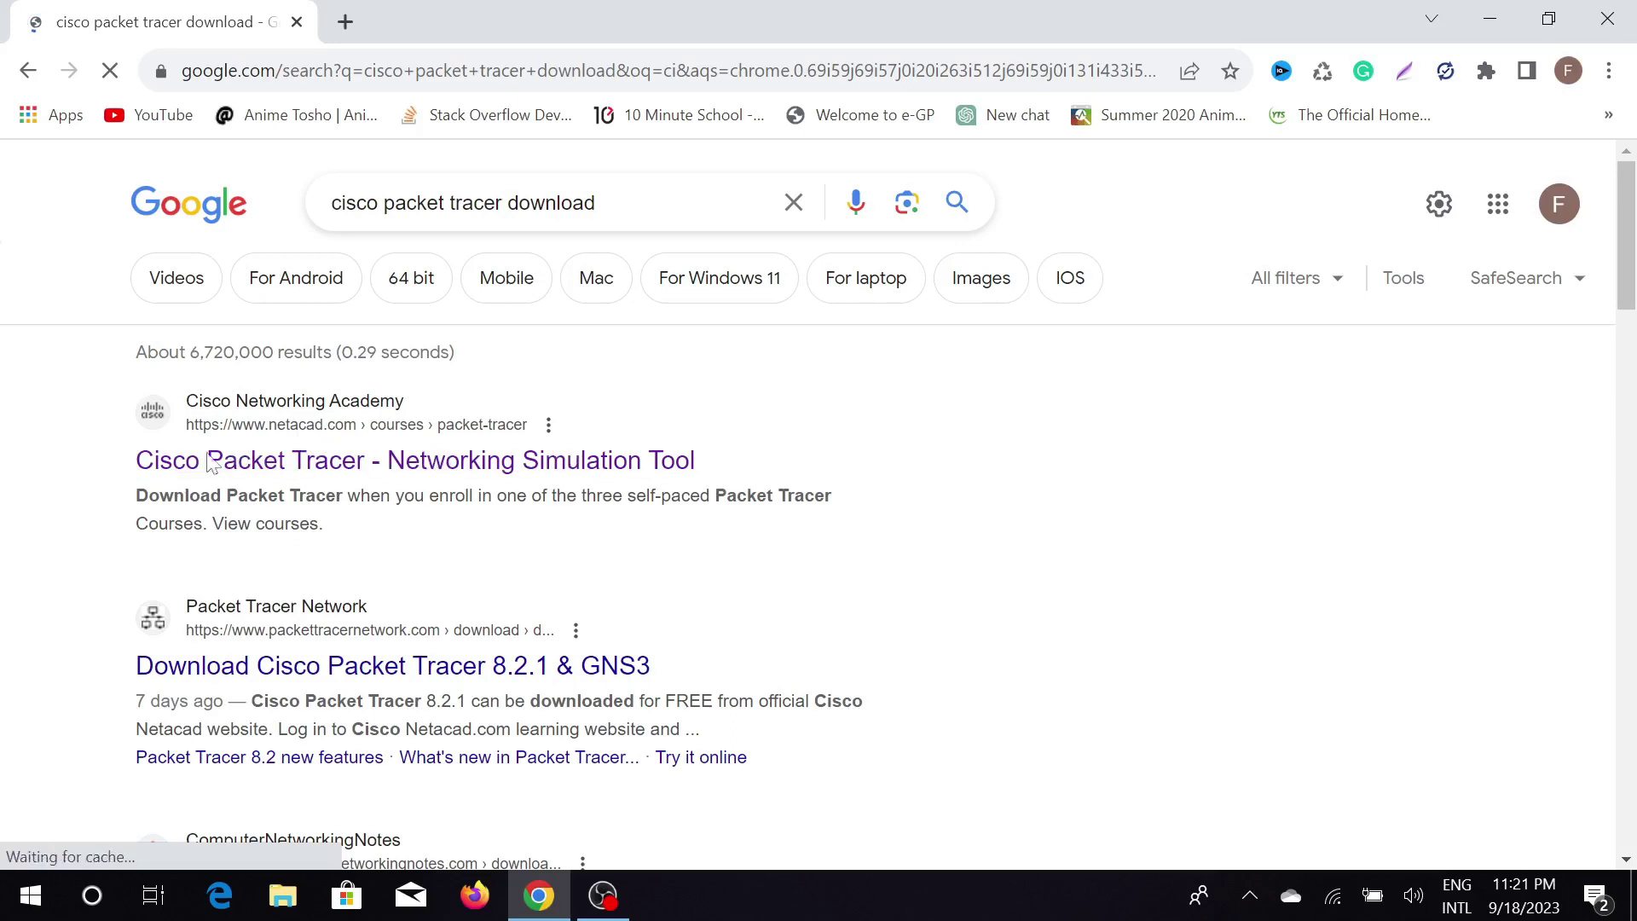
Step: Open the Cisco Networking Academy Packet Tracer result and browse down to its course offerings
click(388, 463)
scroll(637, 418, down, 3)
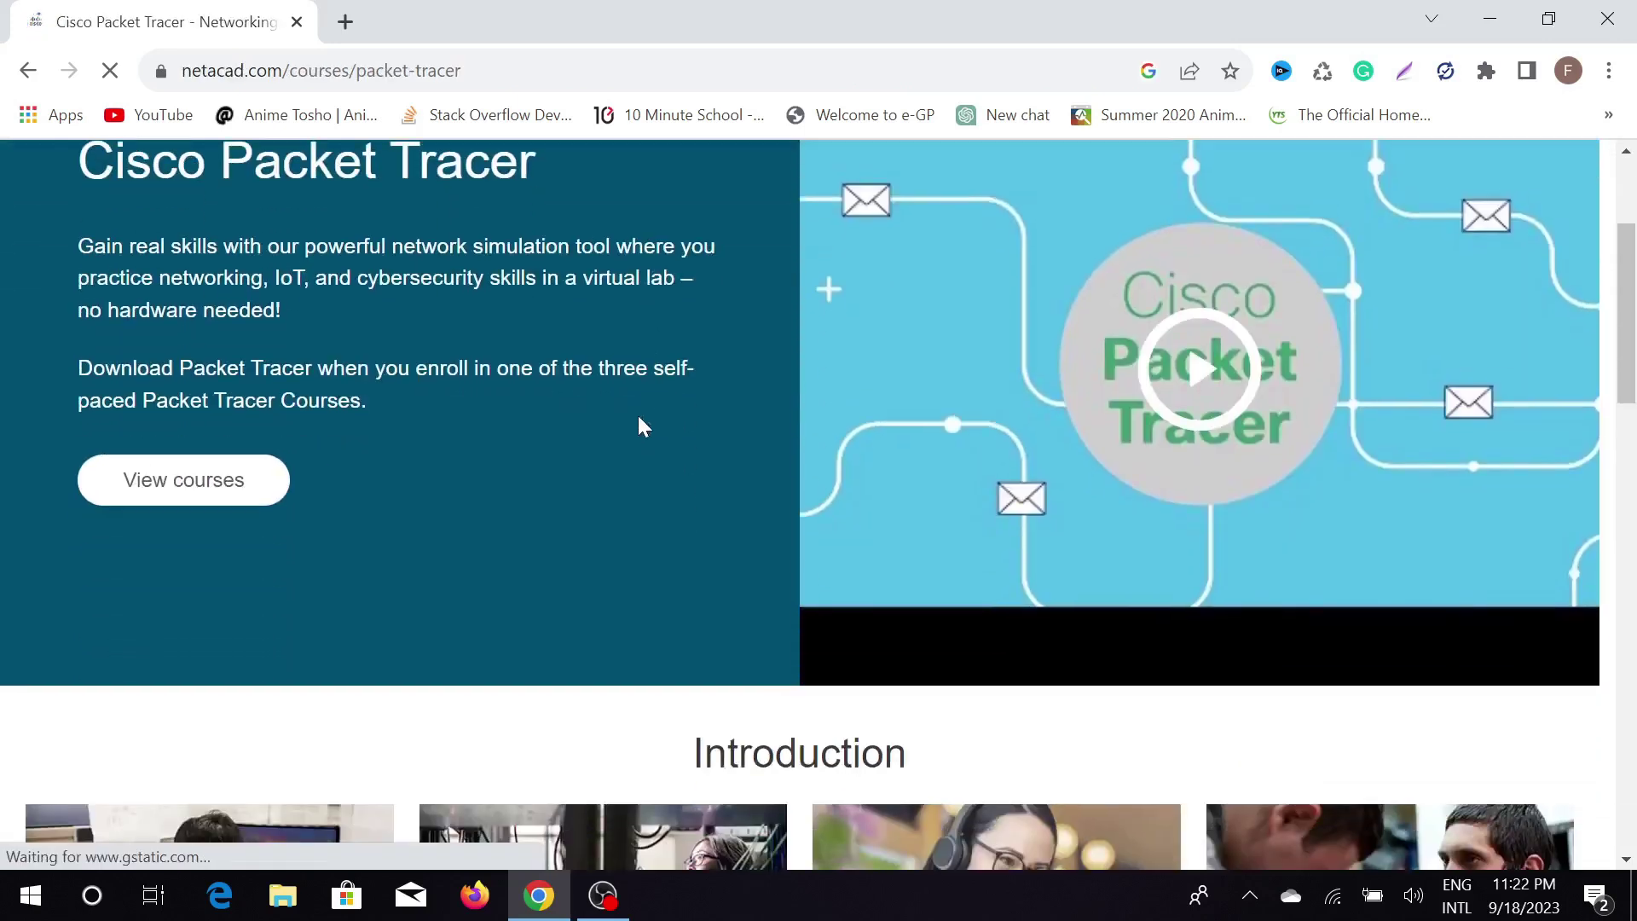
scroll(639, 426, up, 3)
click(718, 197)
scroll(563, 329, down, 10)
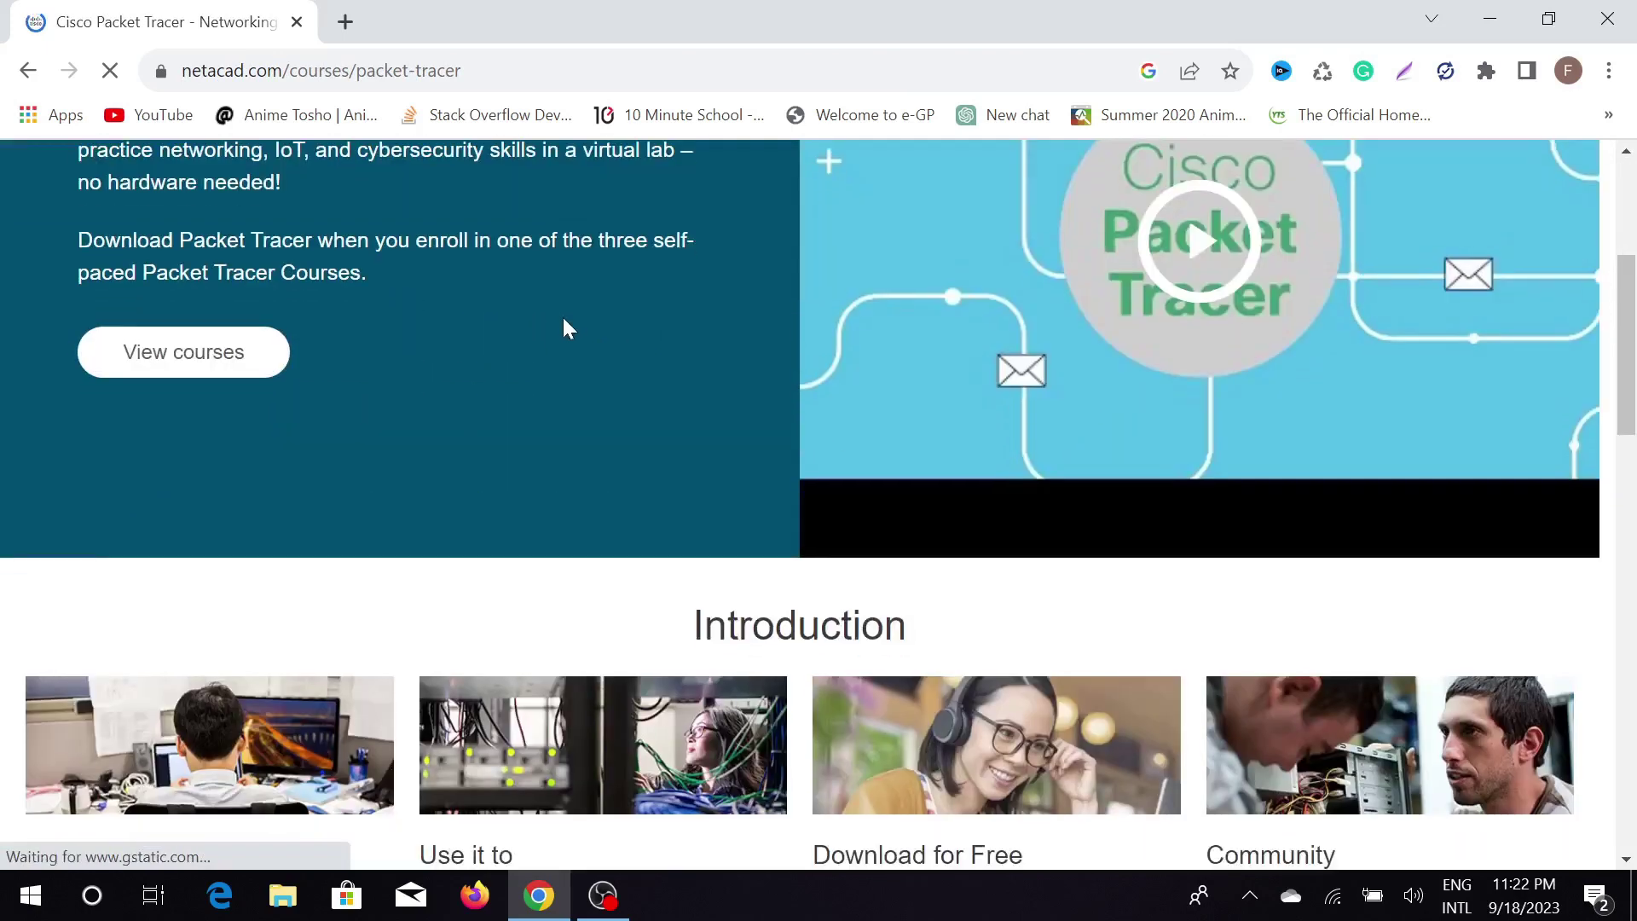
scroll(548, 368, down, 5)
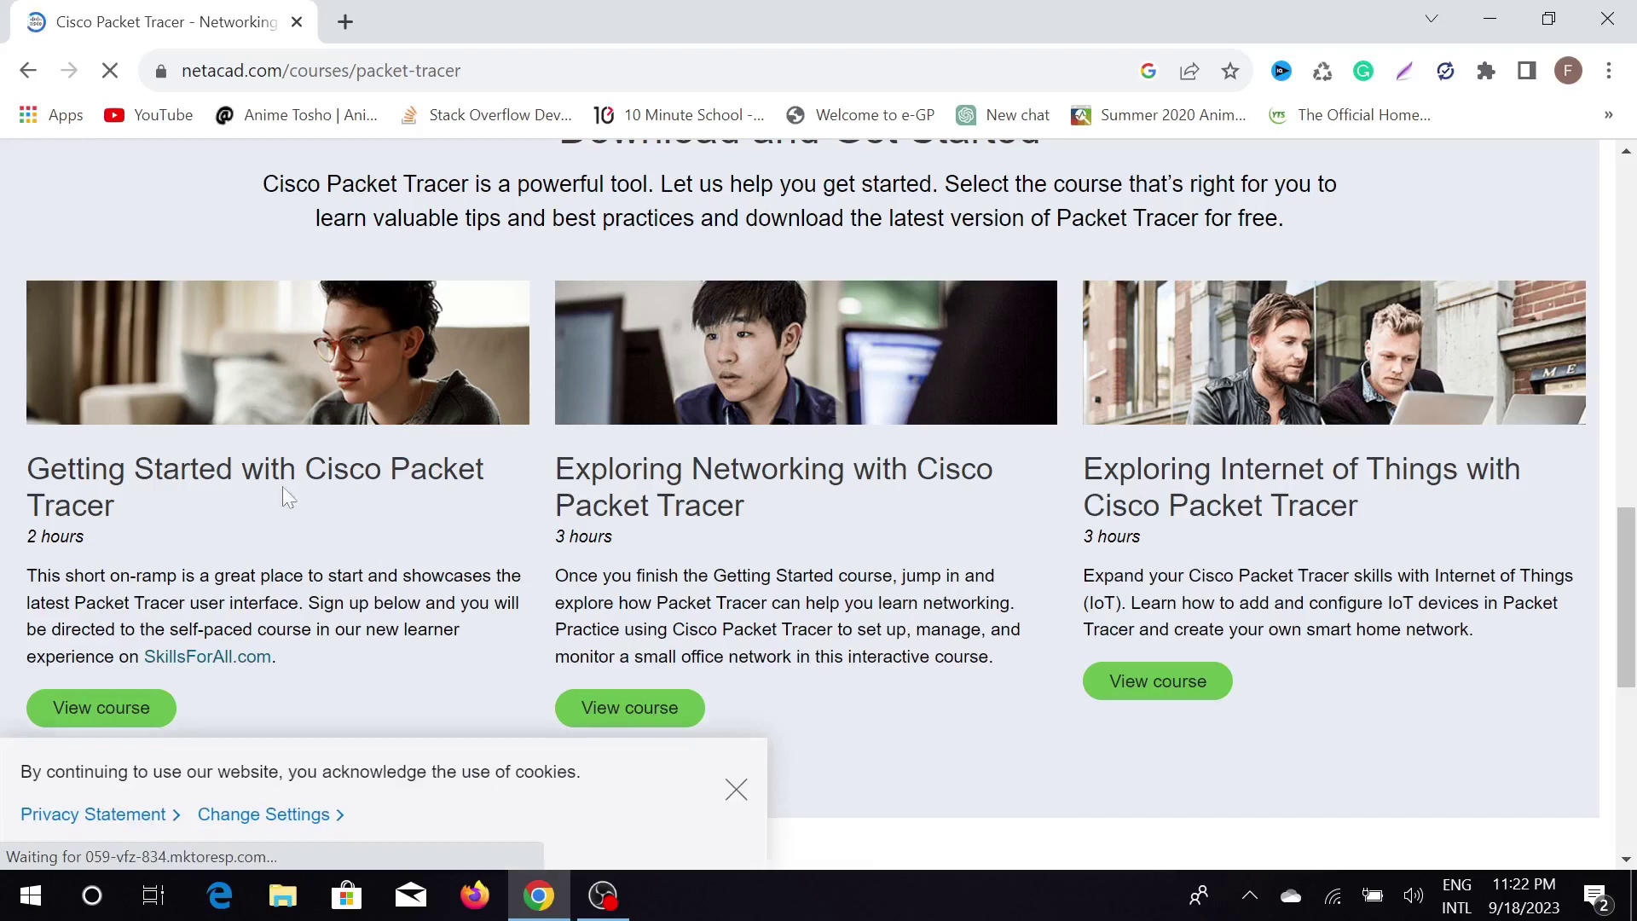
scroll(253, 519, down, 3)
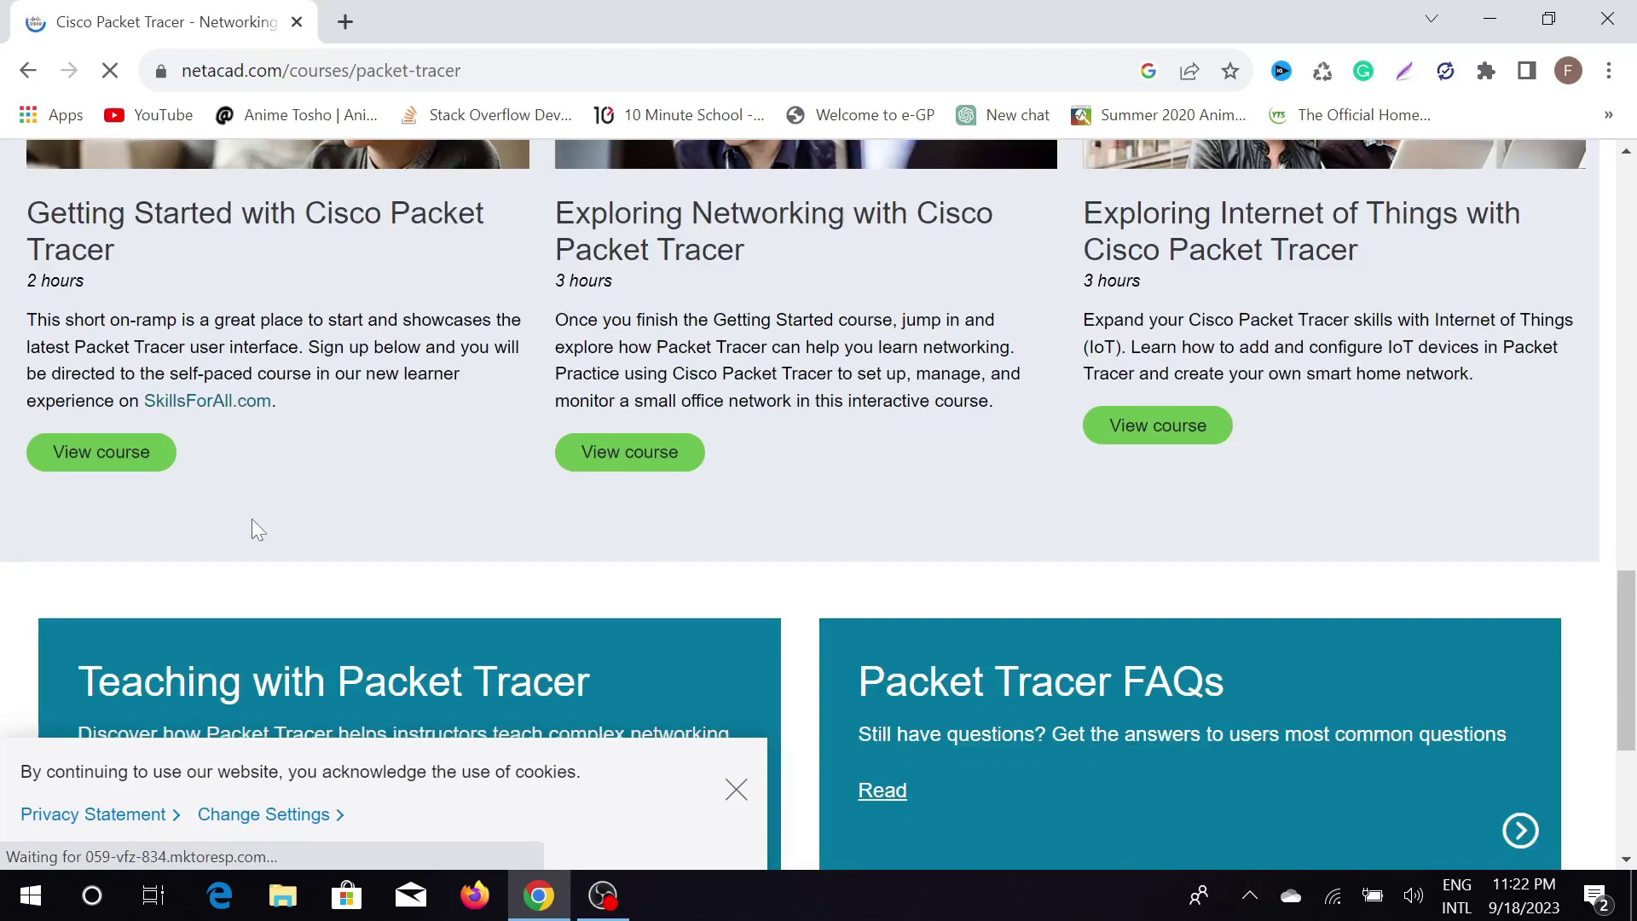
Step: Open the Getting Started with Cisco Packet Tracer course on Skills For All, keeping English
click(115, 459)
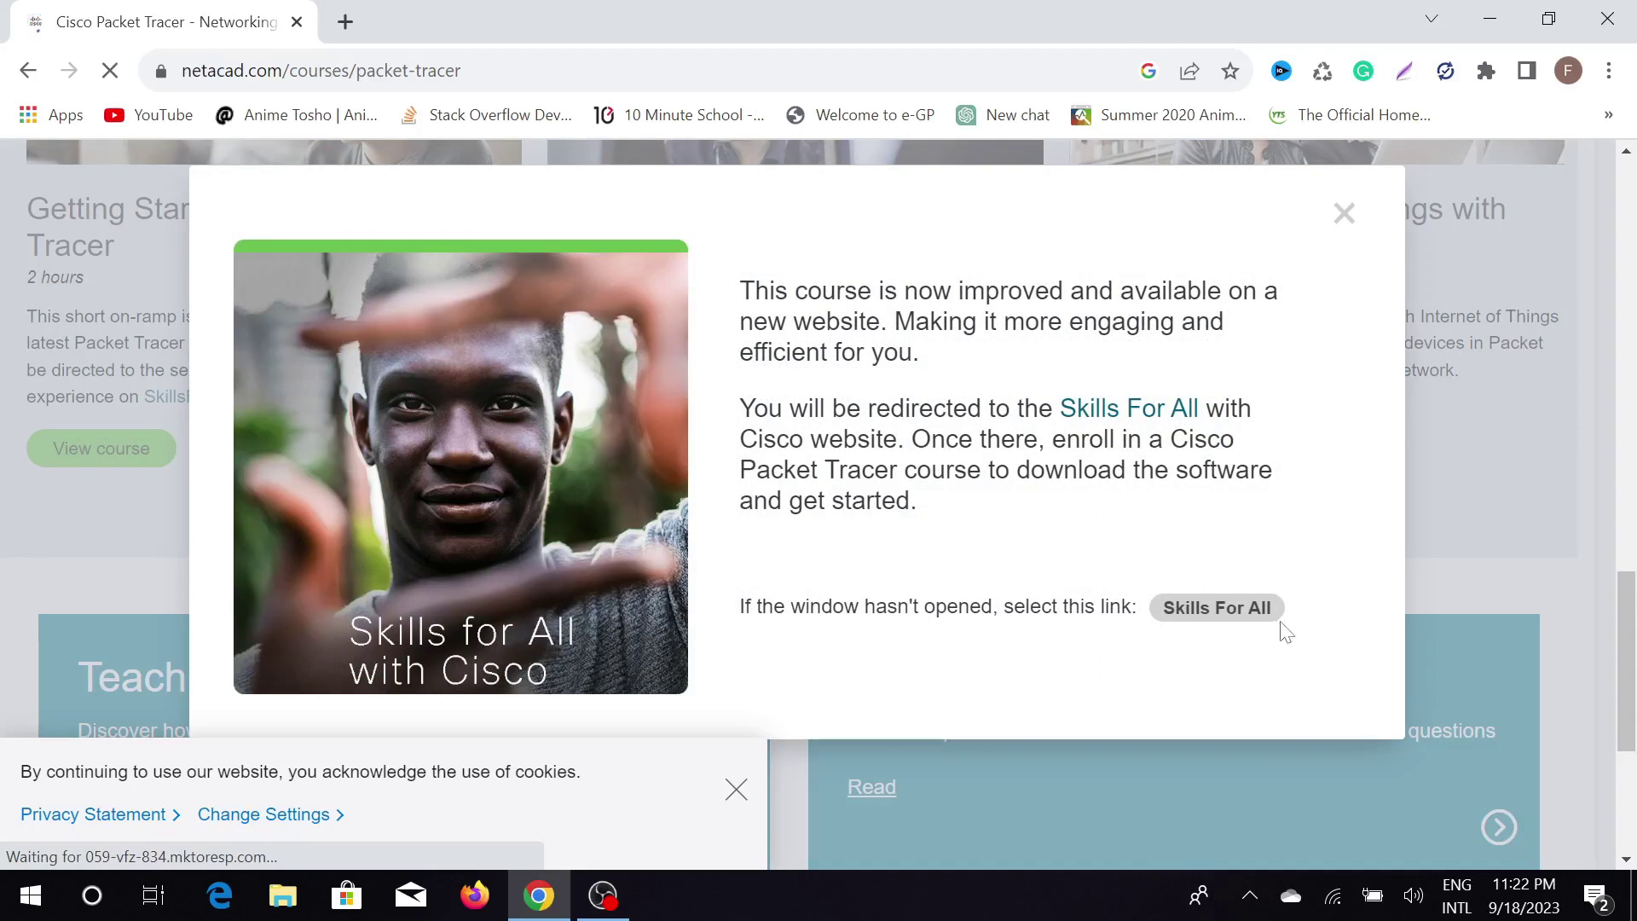
click(1222, 614)
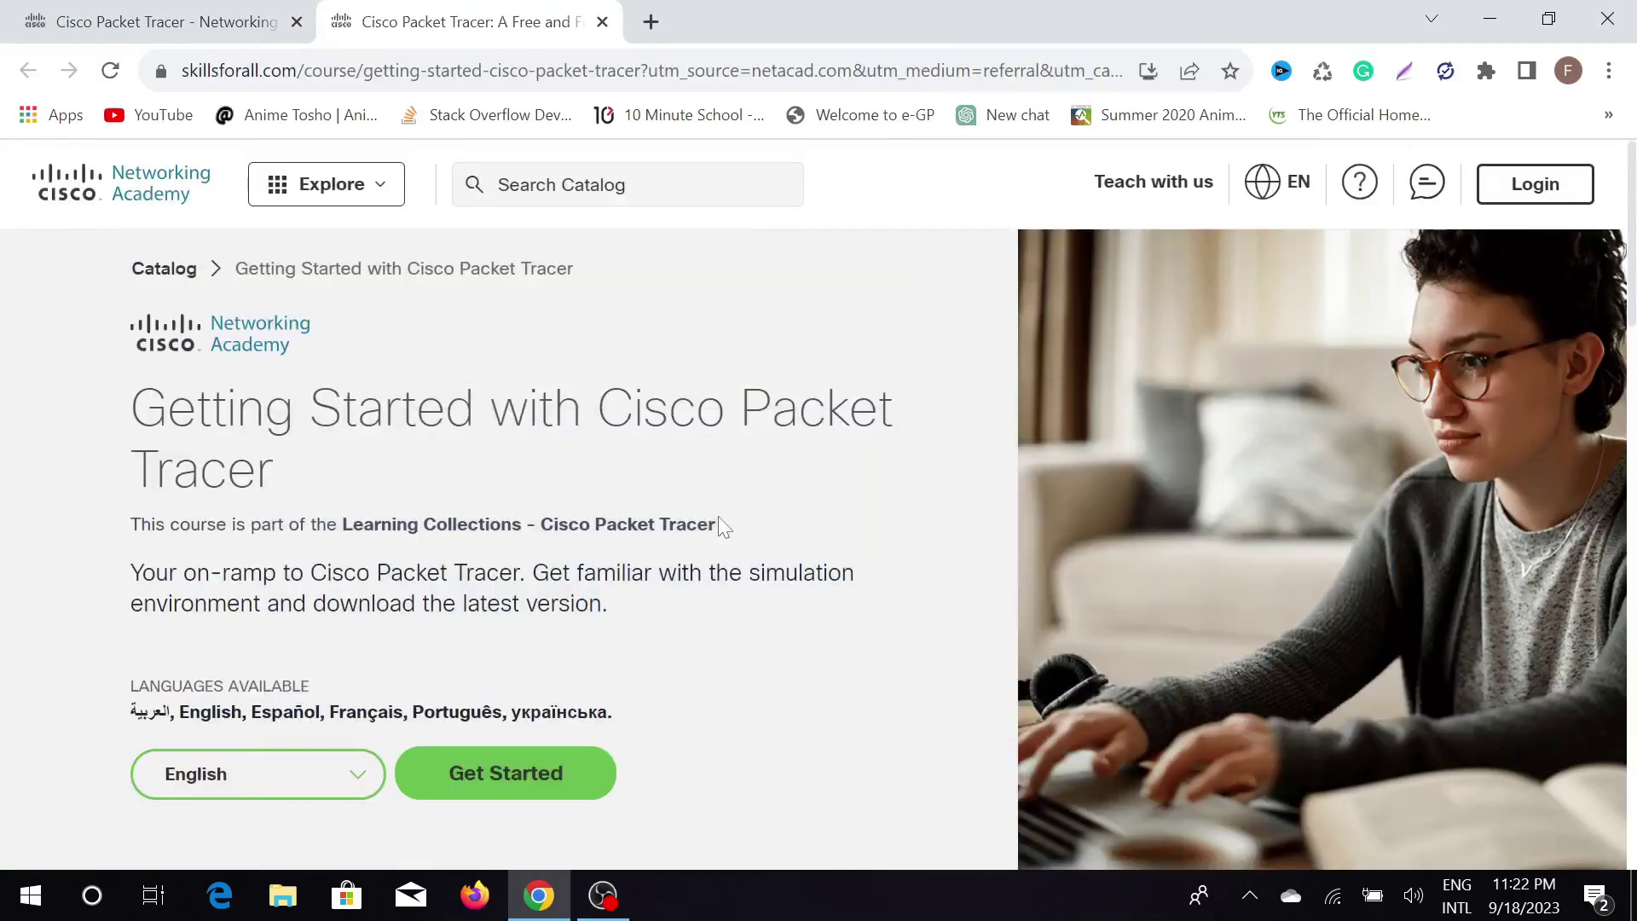
scroll(555, 709, down, 2)
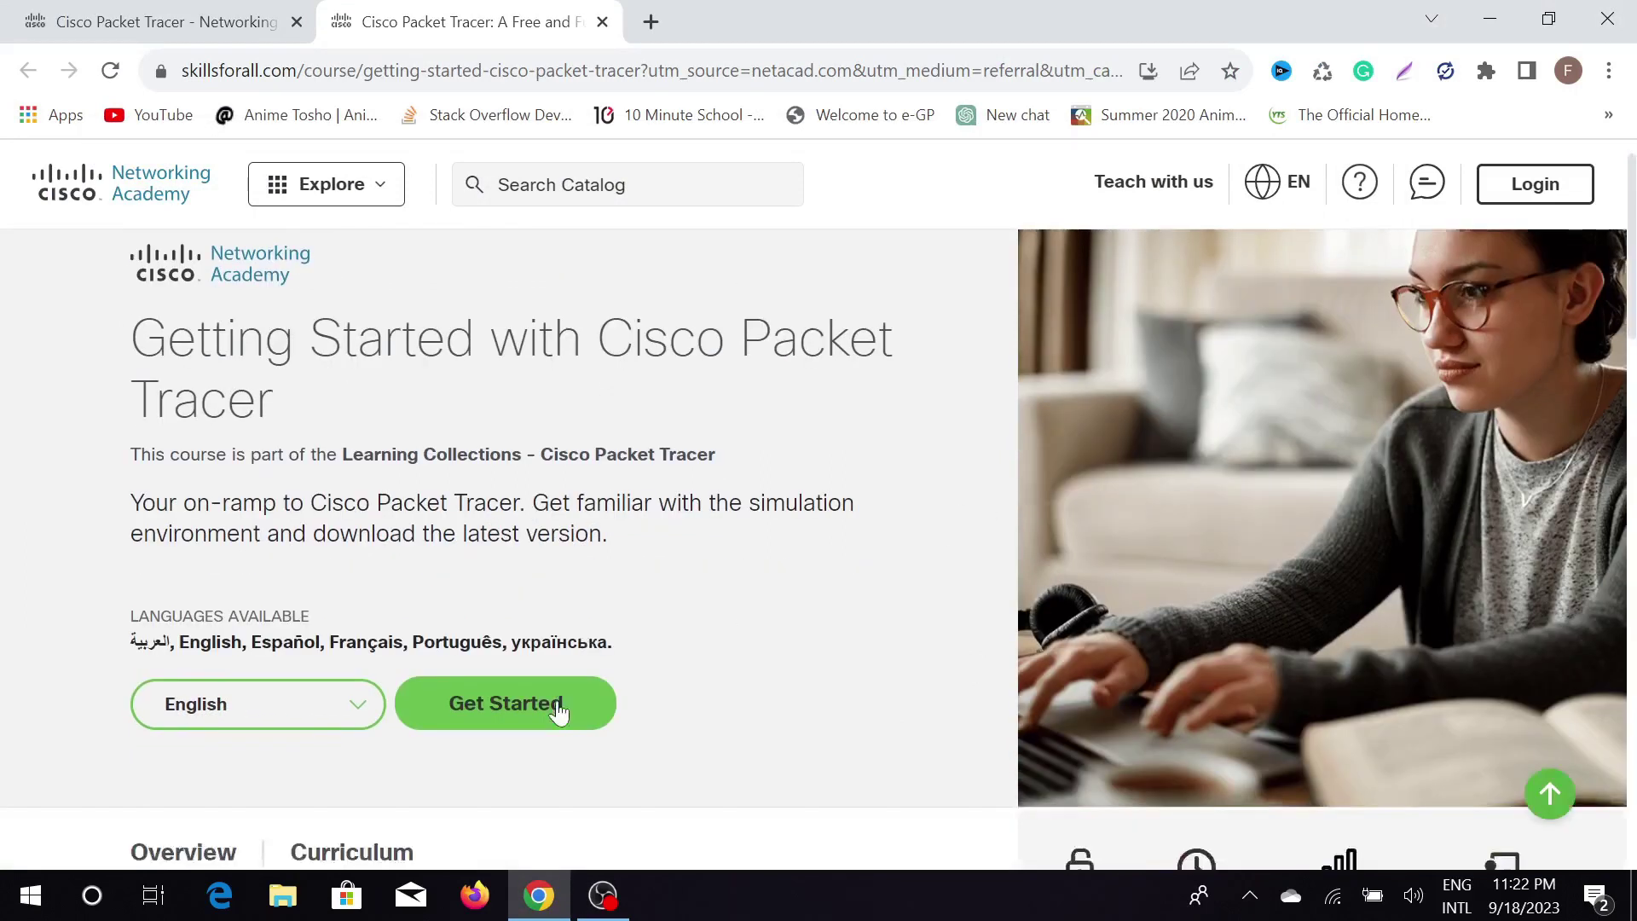
click(241, 650)
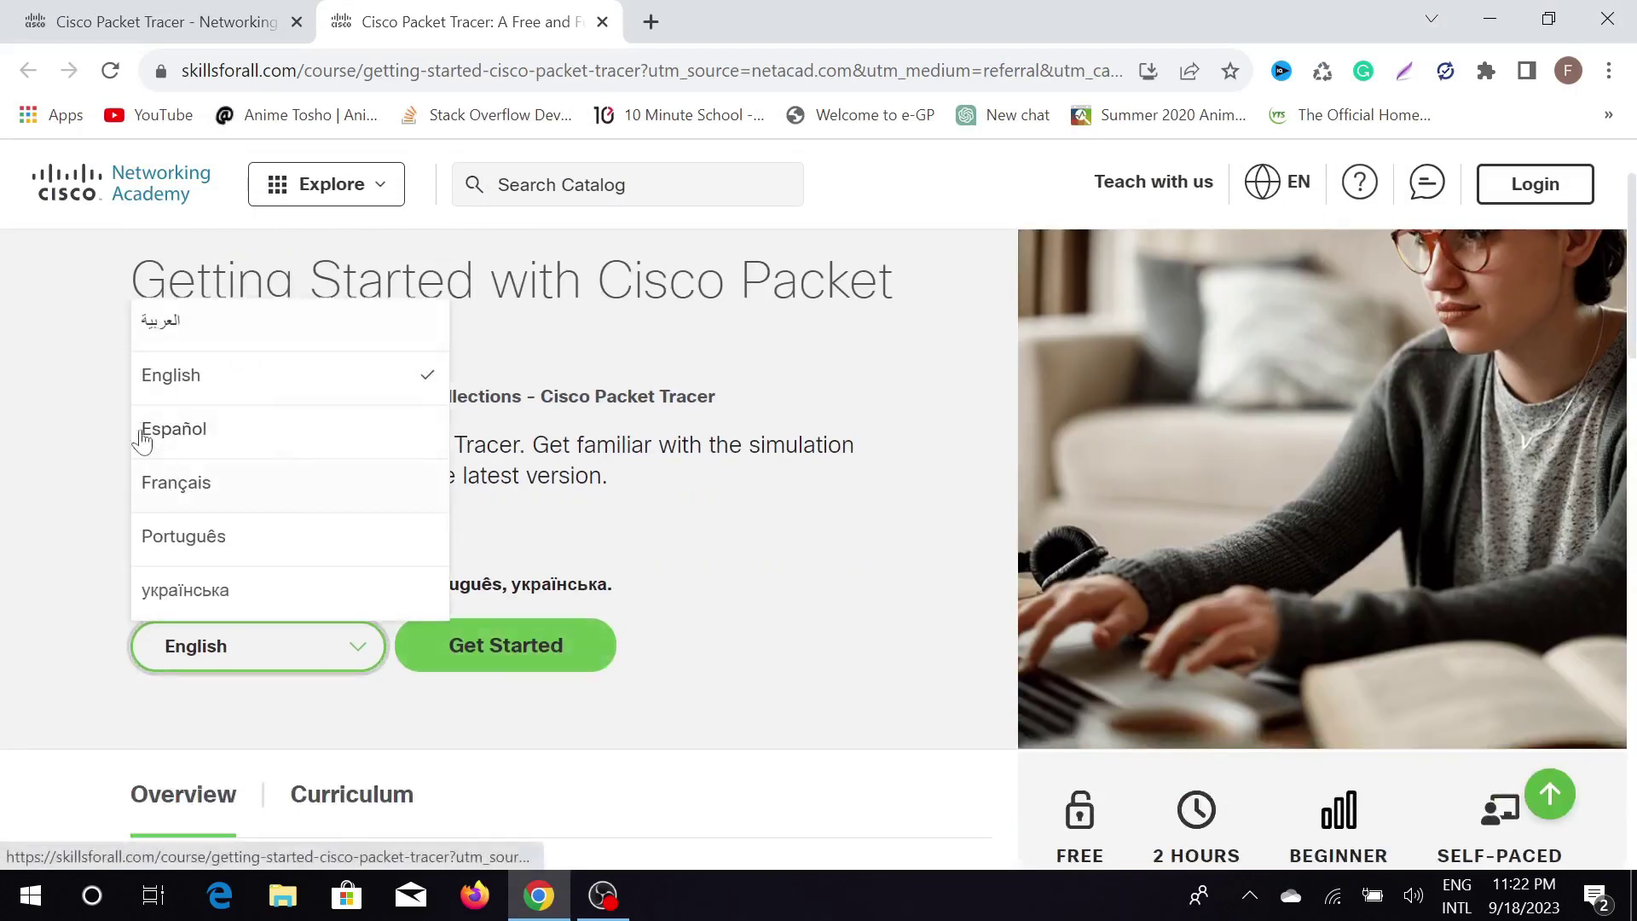
click(821, 770)
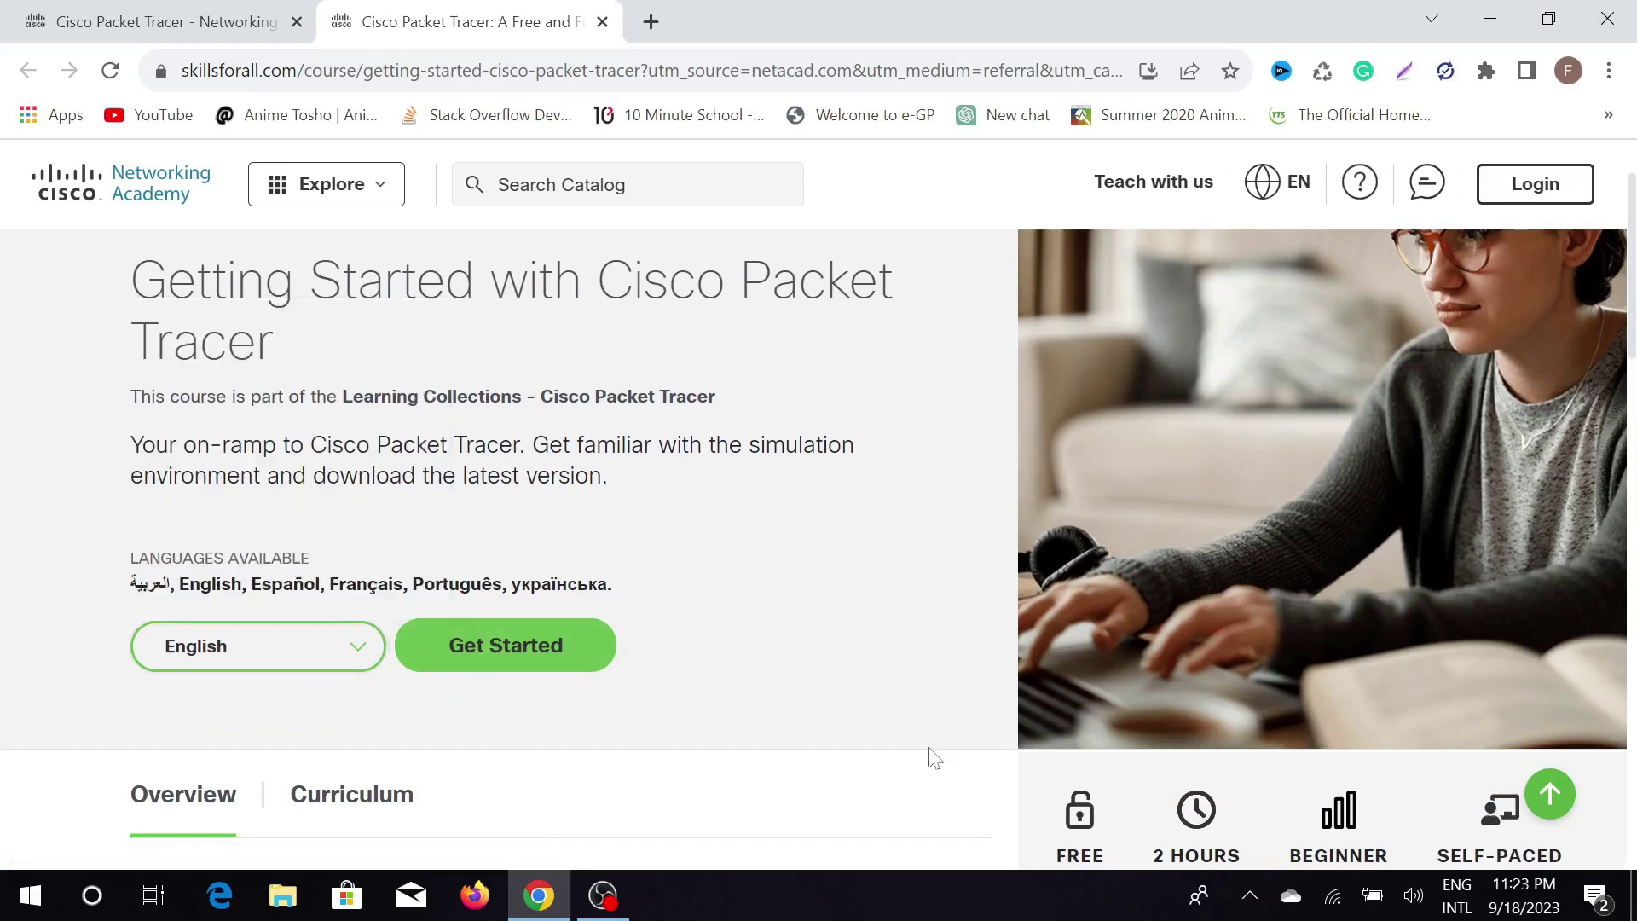
Step: Start the Getting Started course to reach the Skills for All login page
click(514, 646)
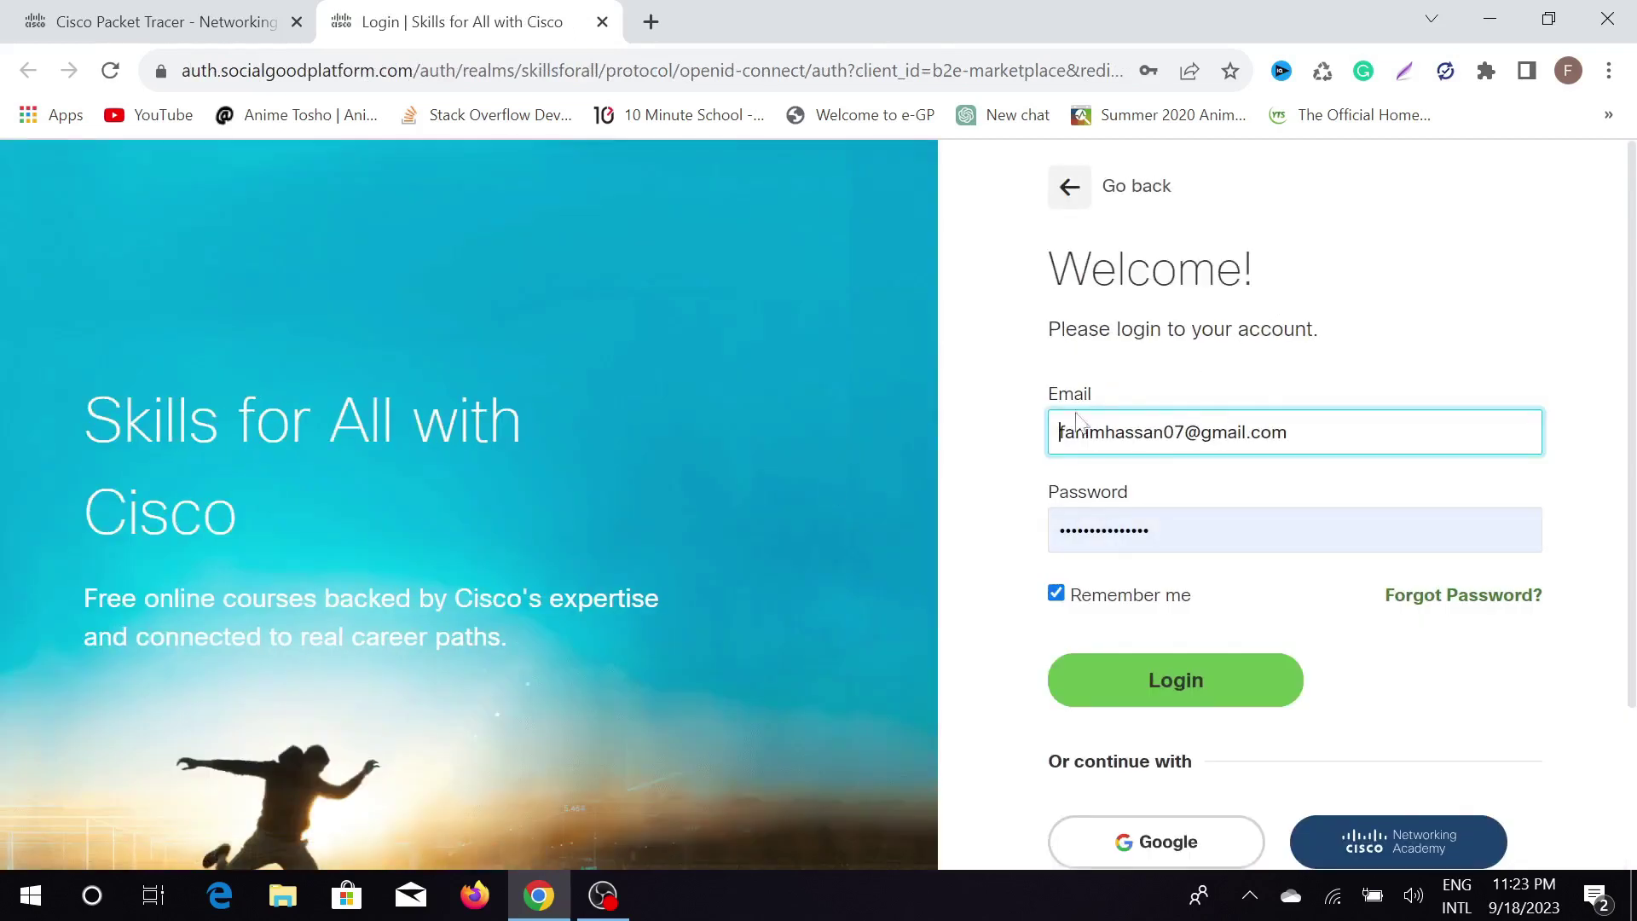
scroll(692, 438, down, 2)
scroll(1127, 328, up, 2)
scroll(1331, 657, down, 2)
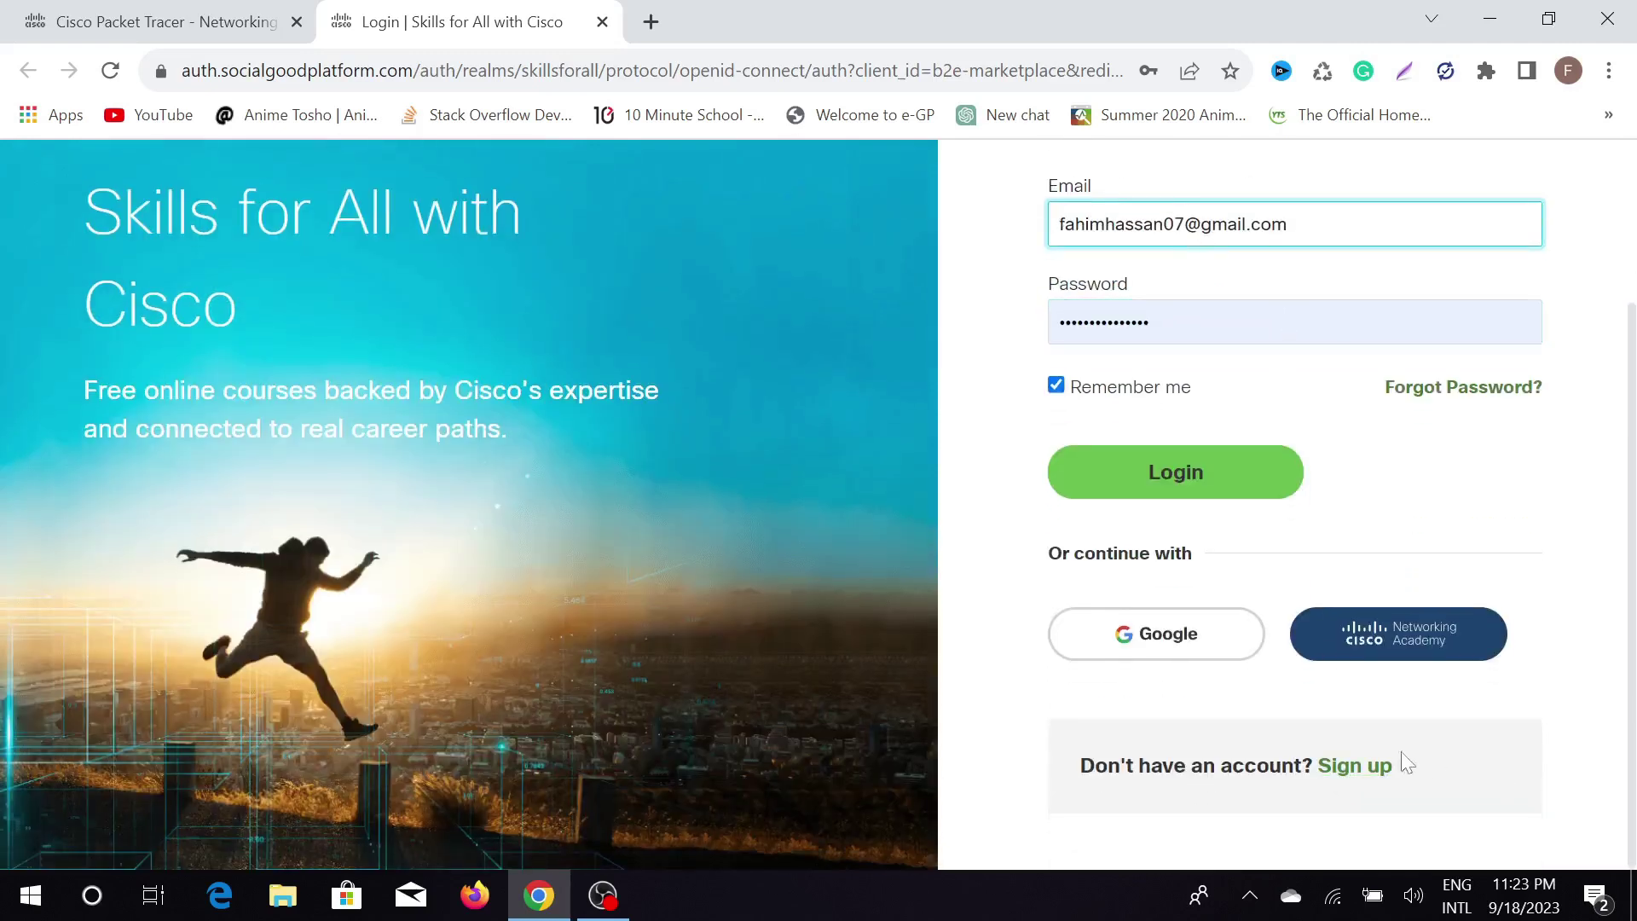
Step: View the Sign up page, go back, and log in with the saved email and password
click(1374, 767)
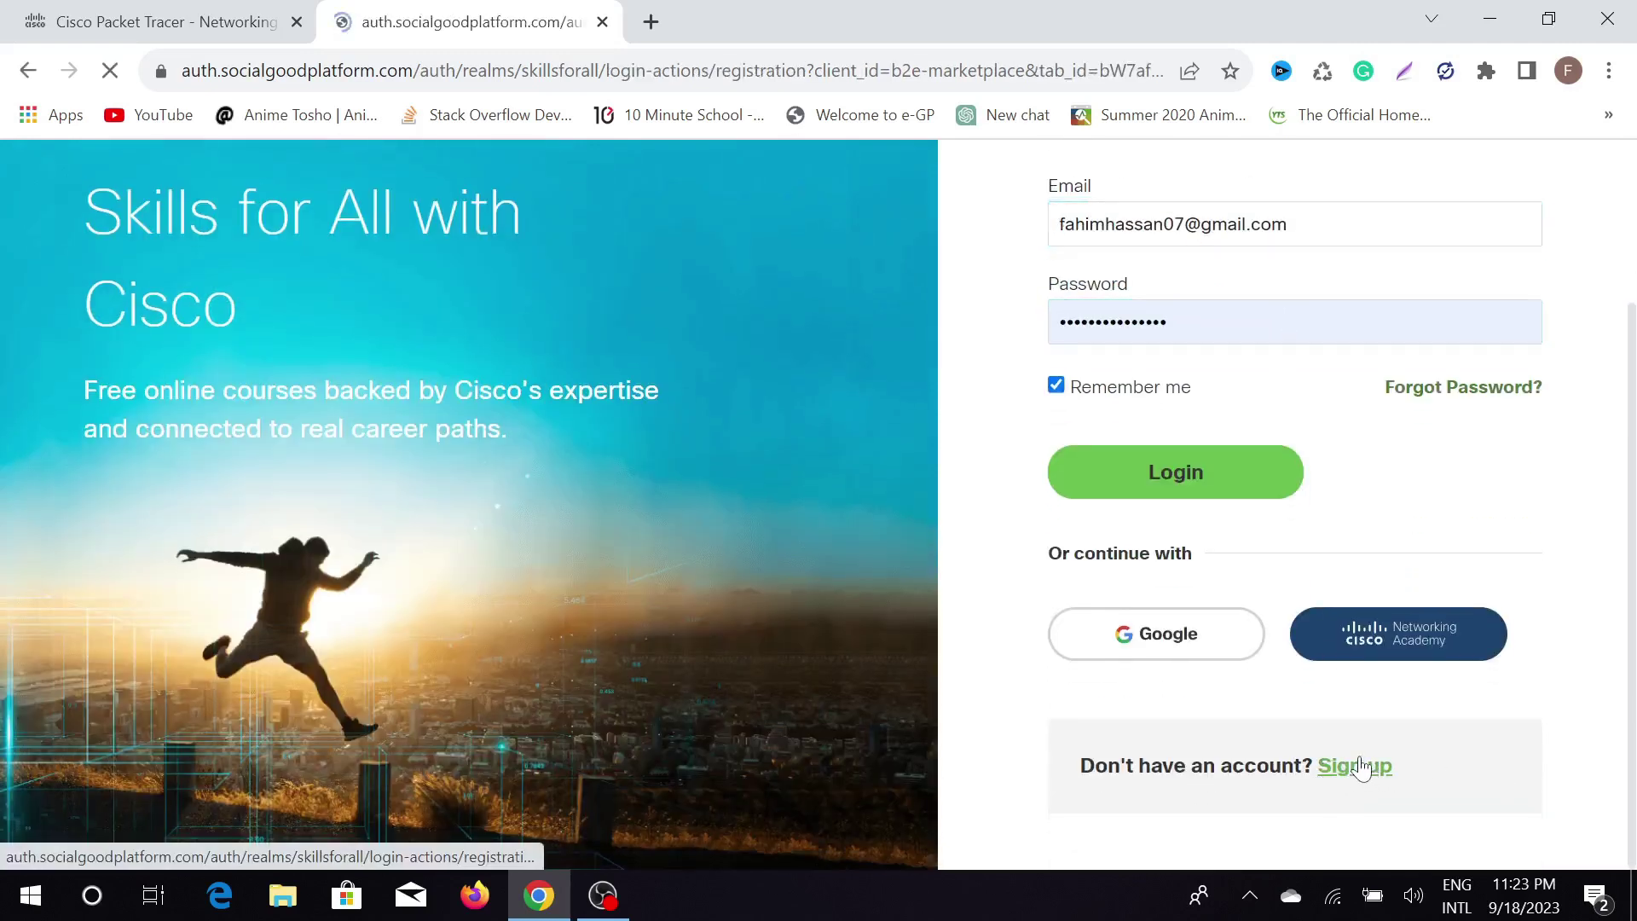
scroll(1057, 542, down, 2)
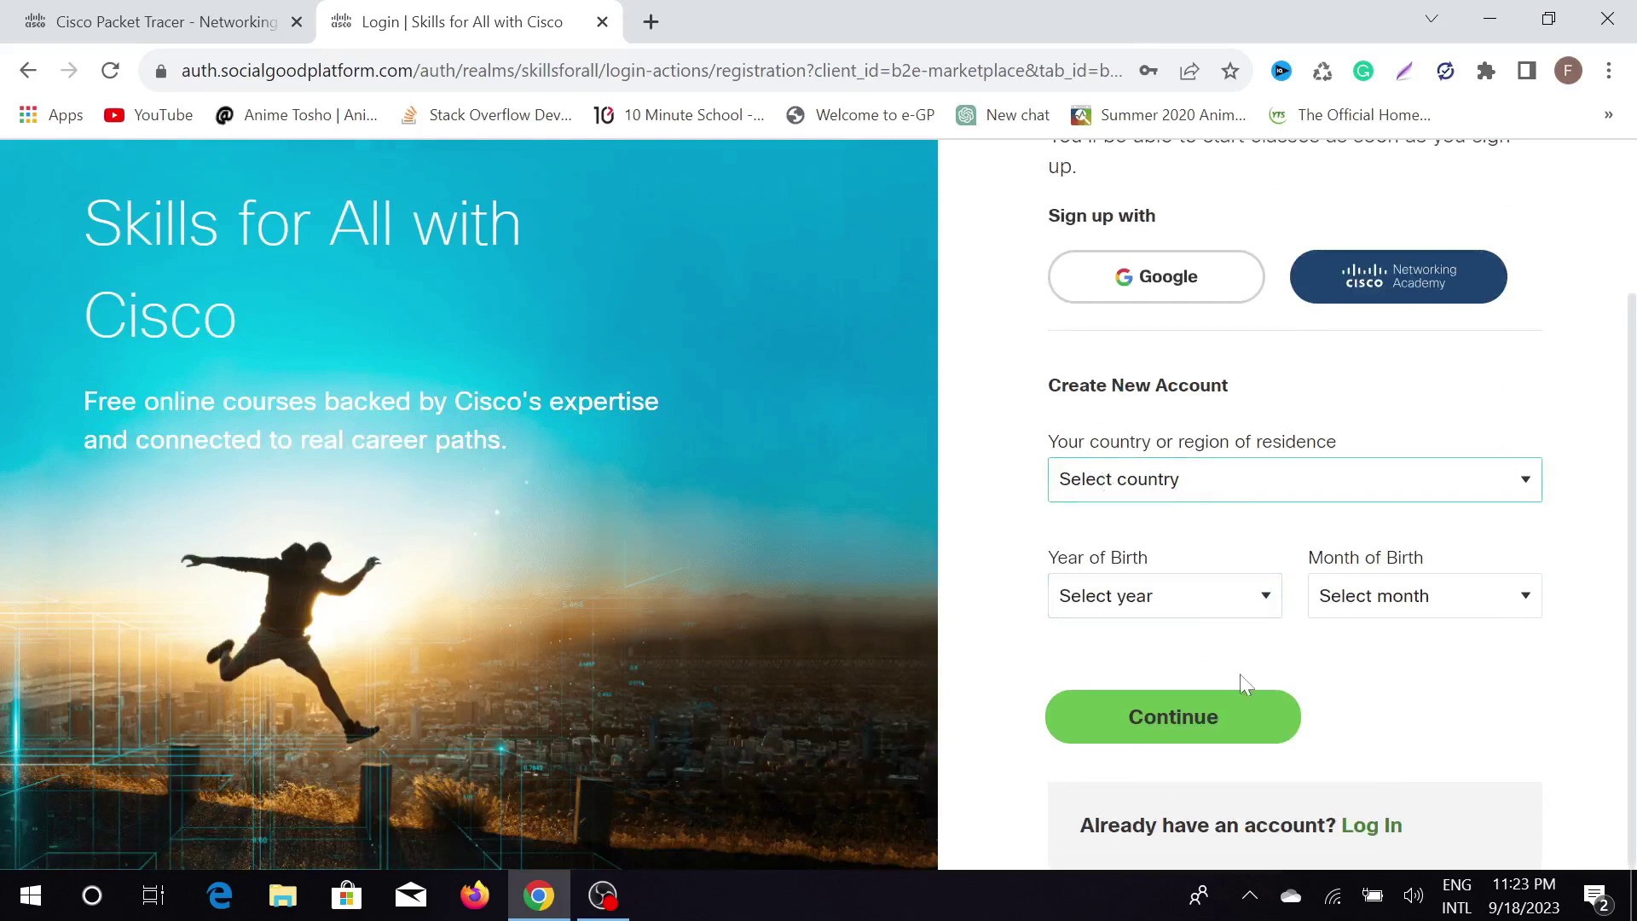
scroll(1331, 554, up, 2)
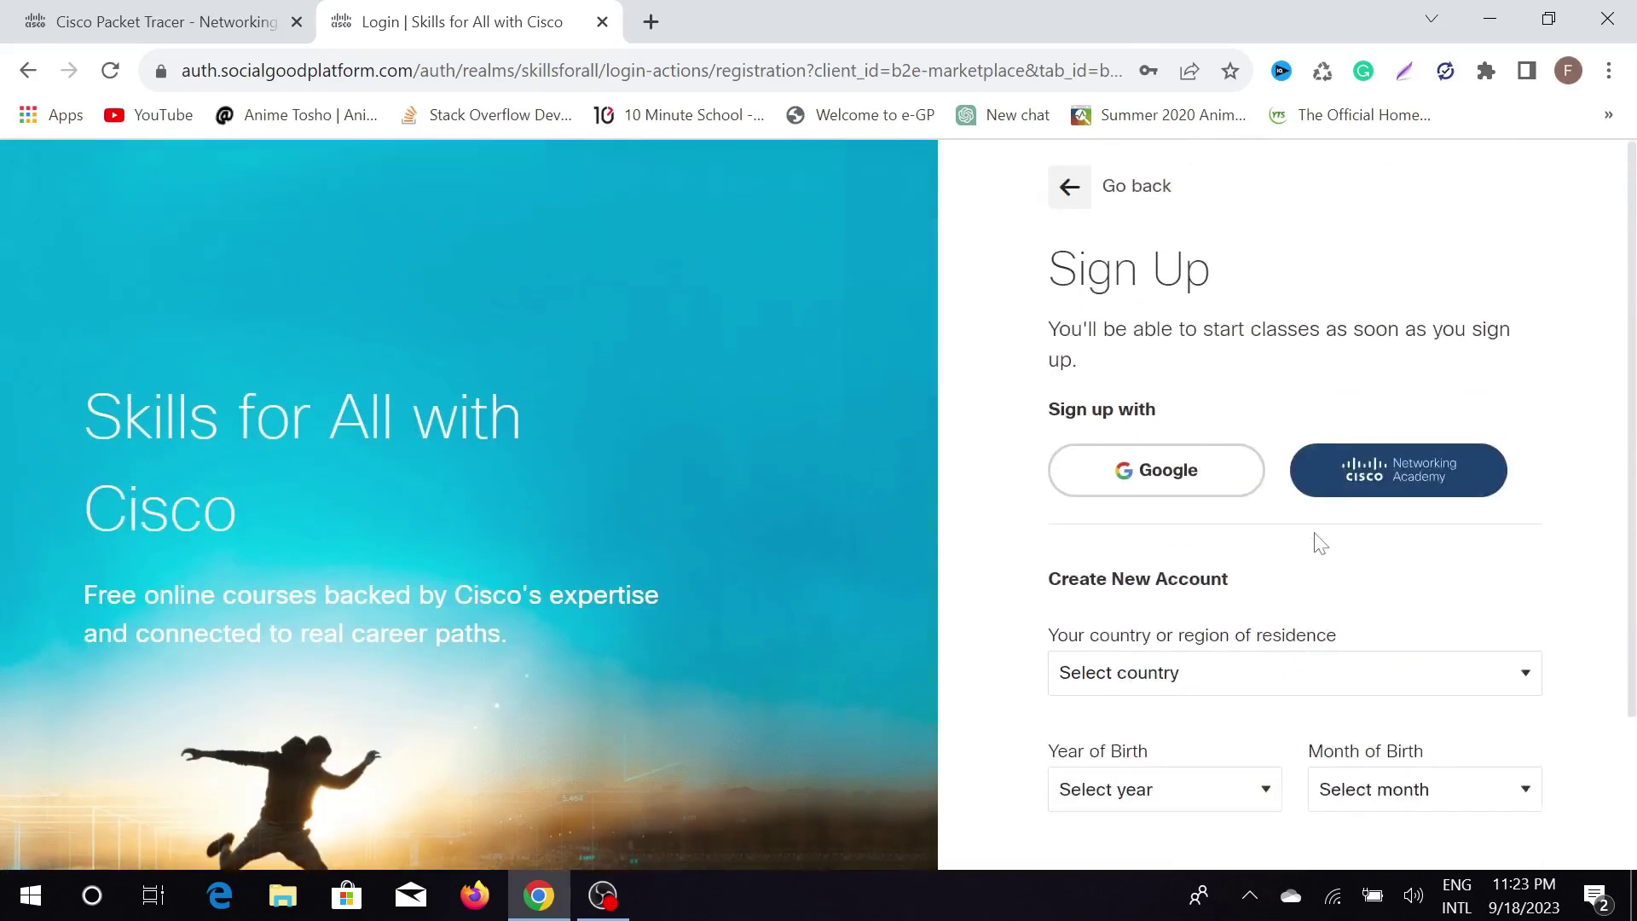
click(1064, 188)
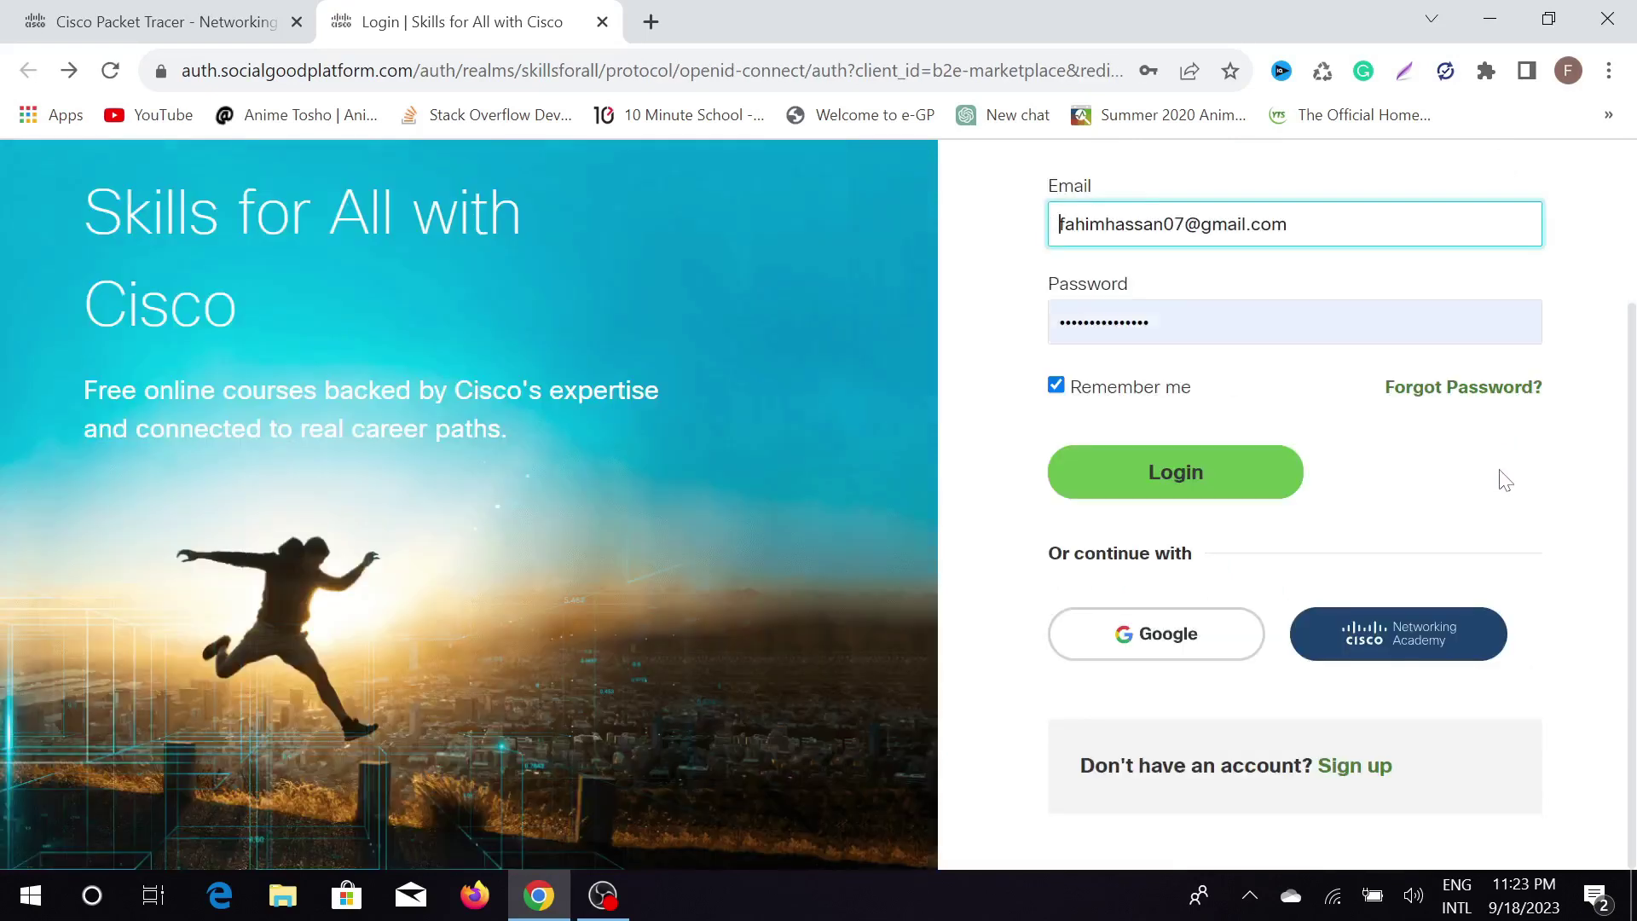
click(1204, 474)
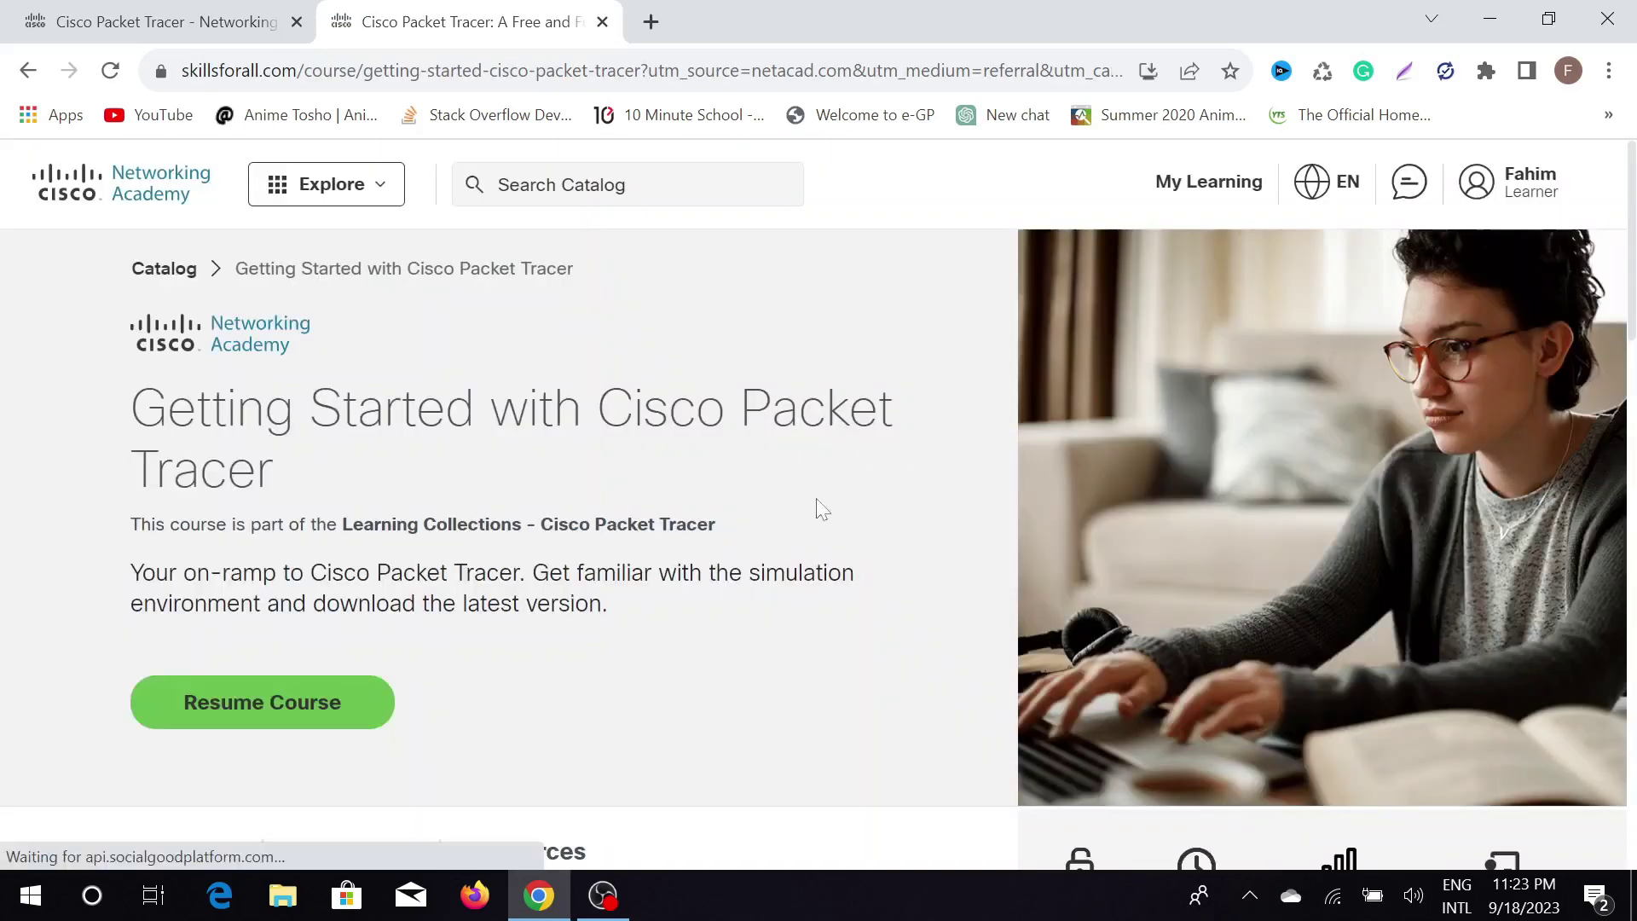
Step: Resume the course and scroll lesson 1.0.3 Download Cisco Packet Tracer to its lab-downloads link
scroll(758, 352, down, 3)
scroll(876, 417, up, 3)
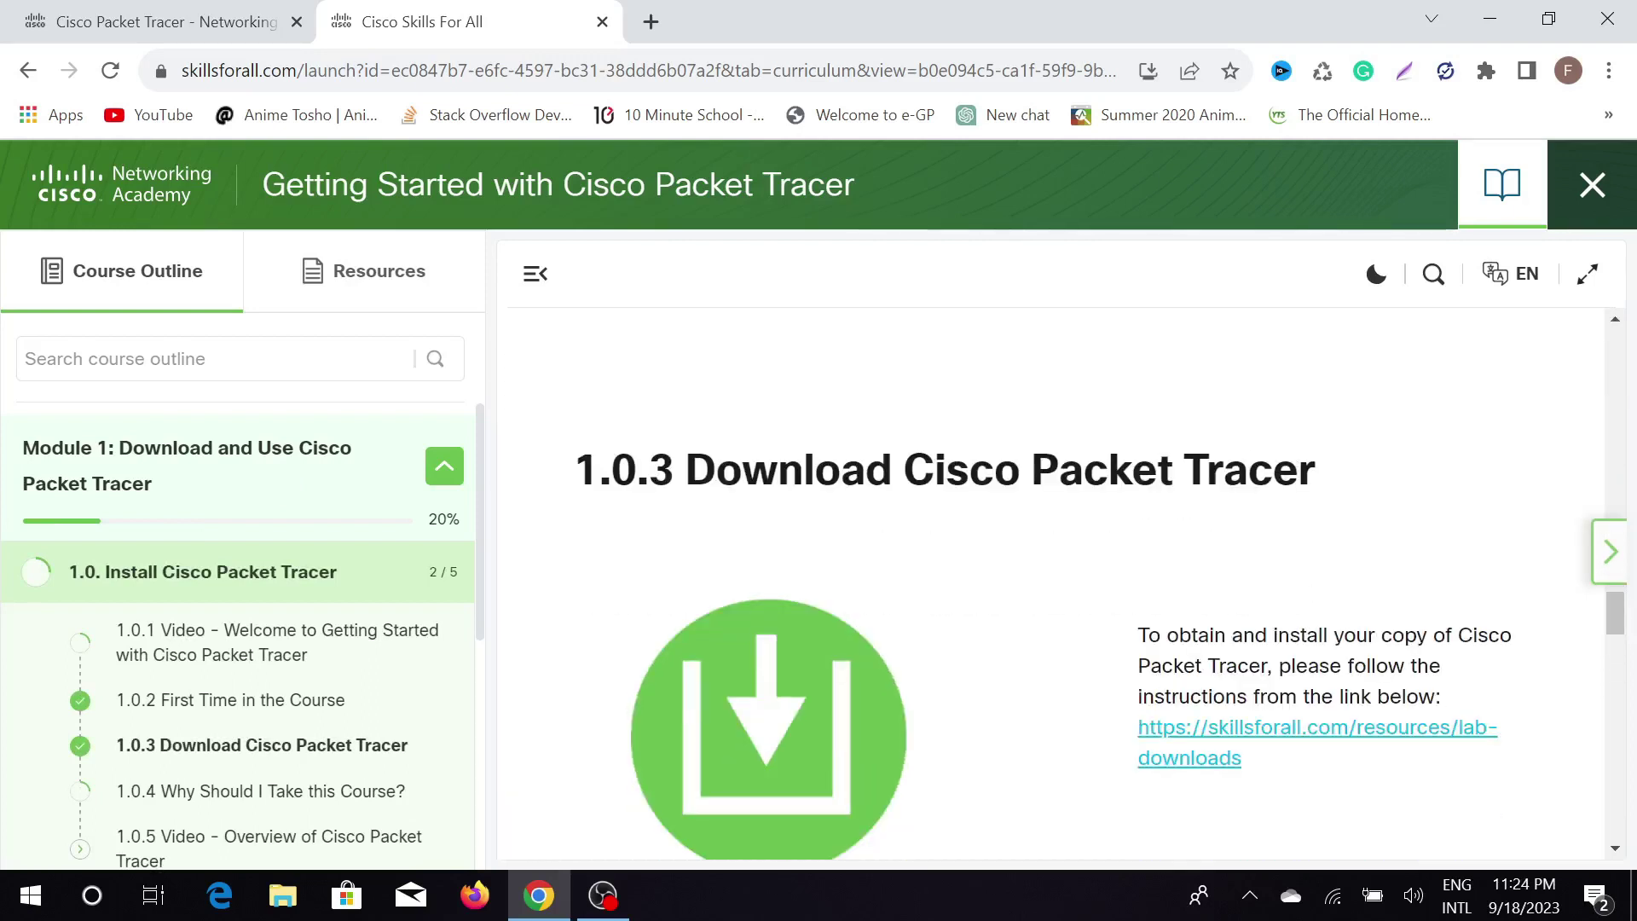
scroll(1276, 531, down, 2)
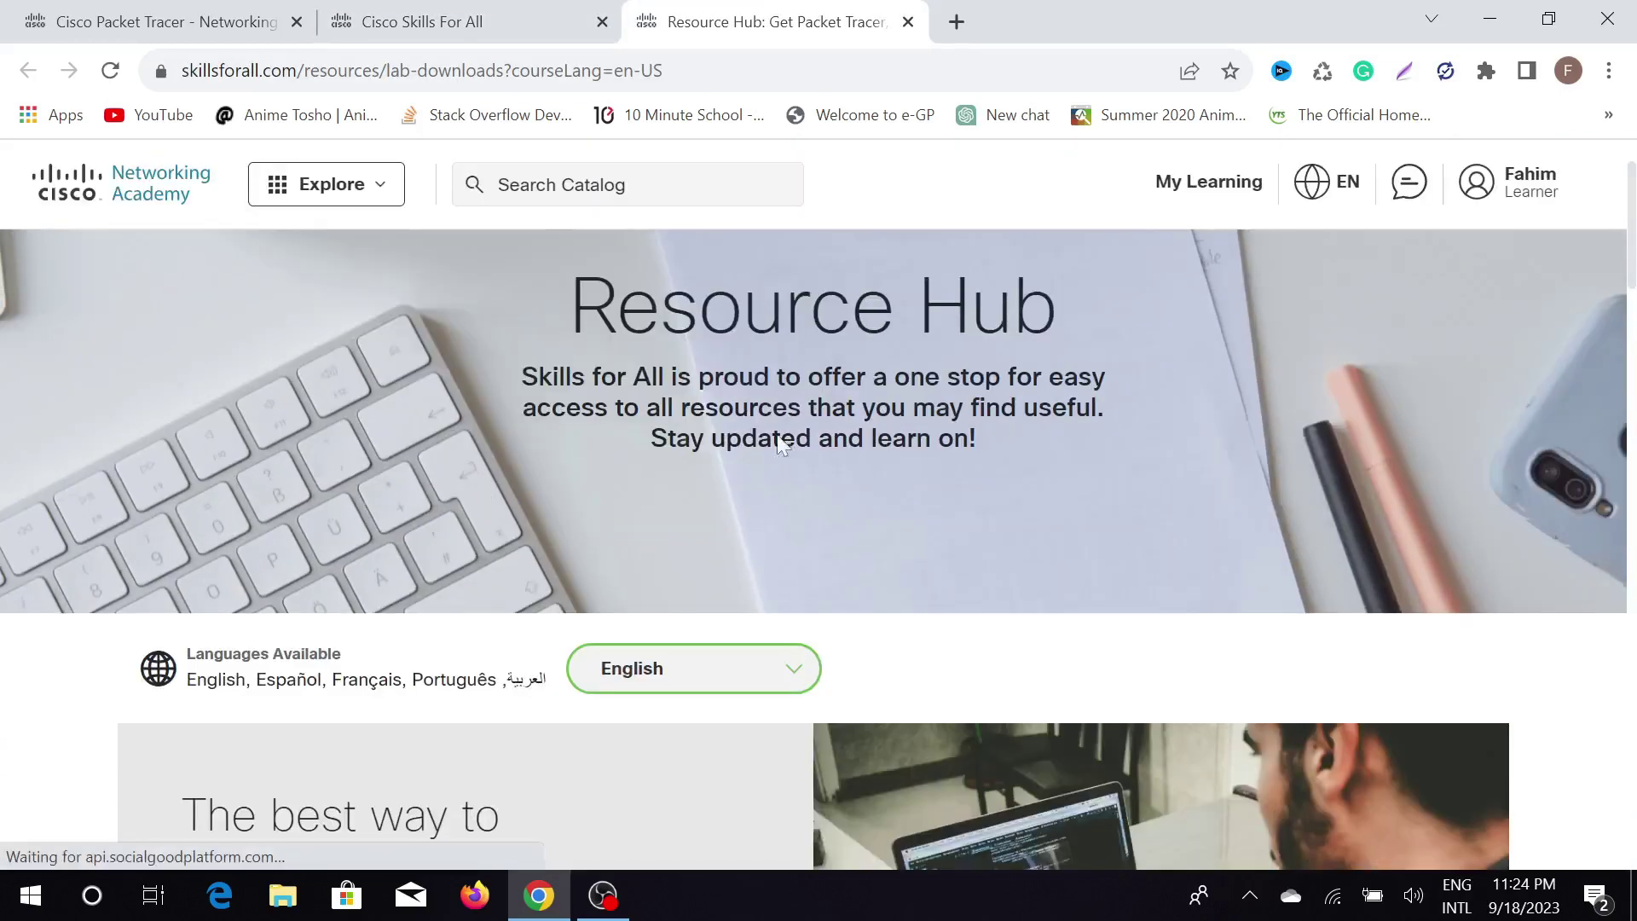
scroll(779, 418, down, 10)
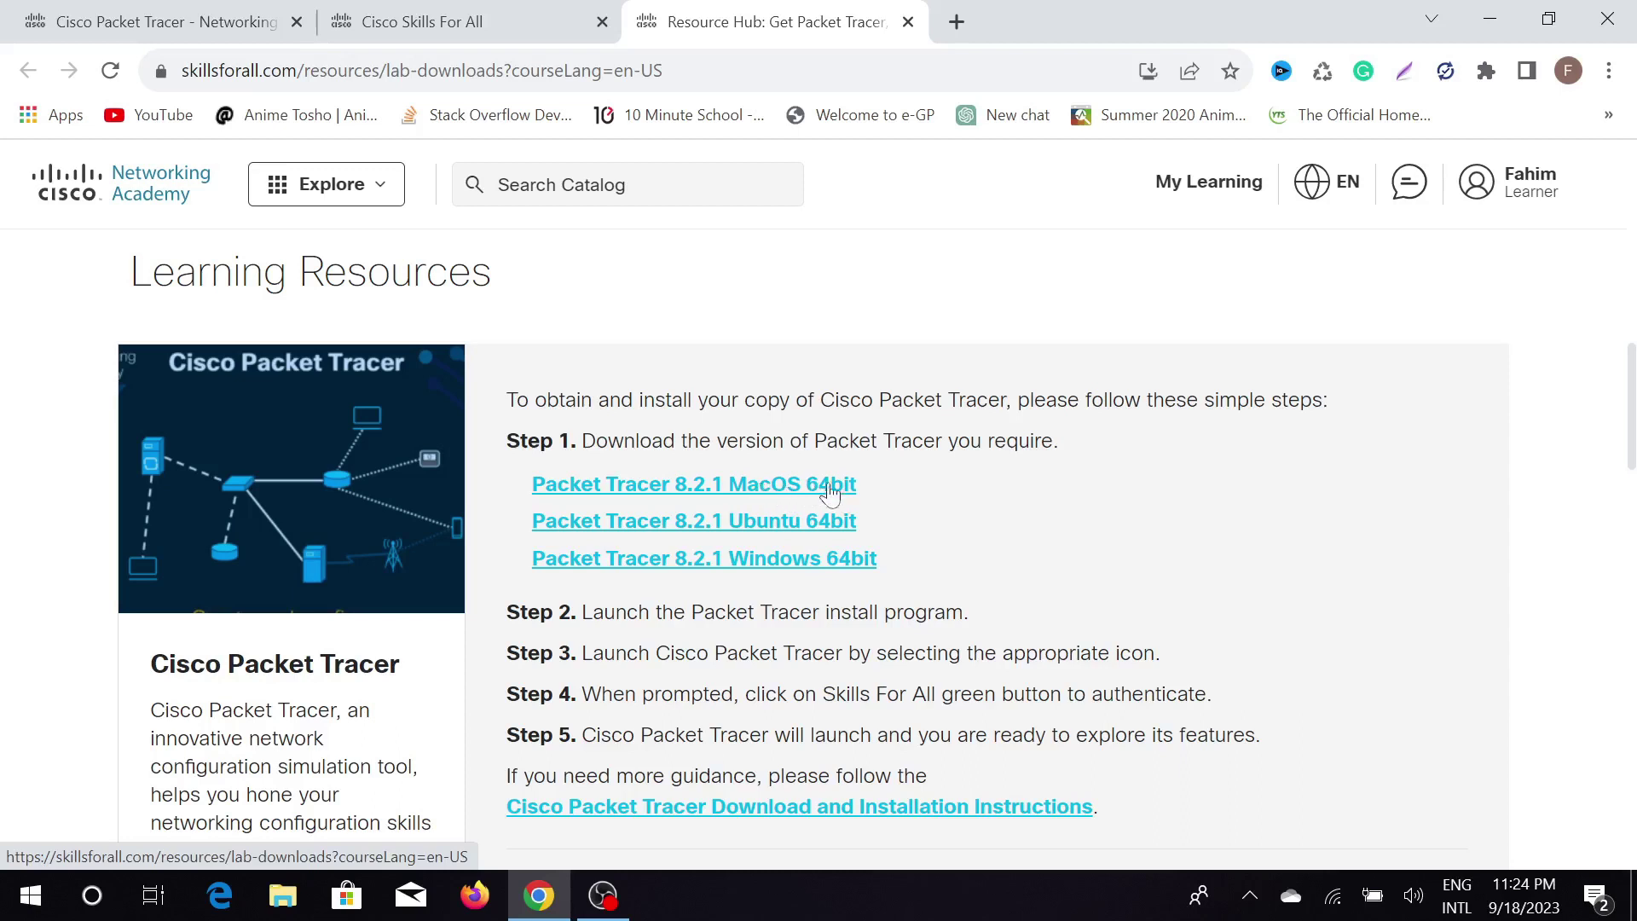
Step: Start the Packet Tracer 8.2.1 Windows 64bit download, cancel it in Downloads, and minimize Chrome
click(789, 563)
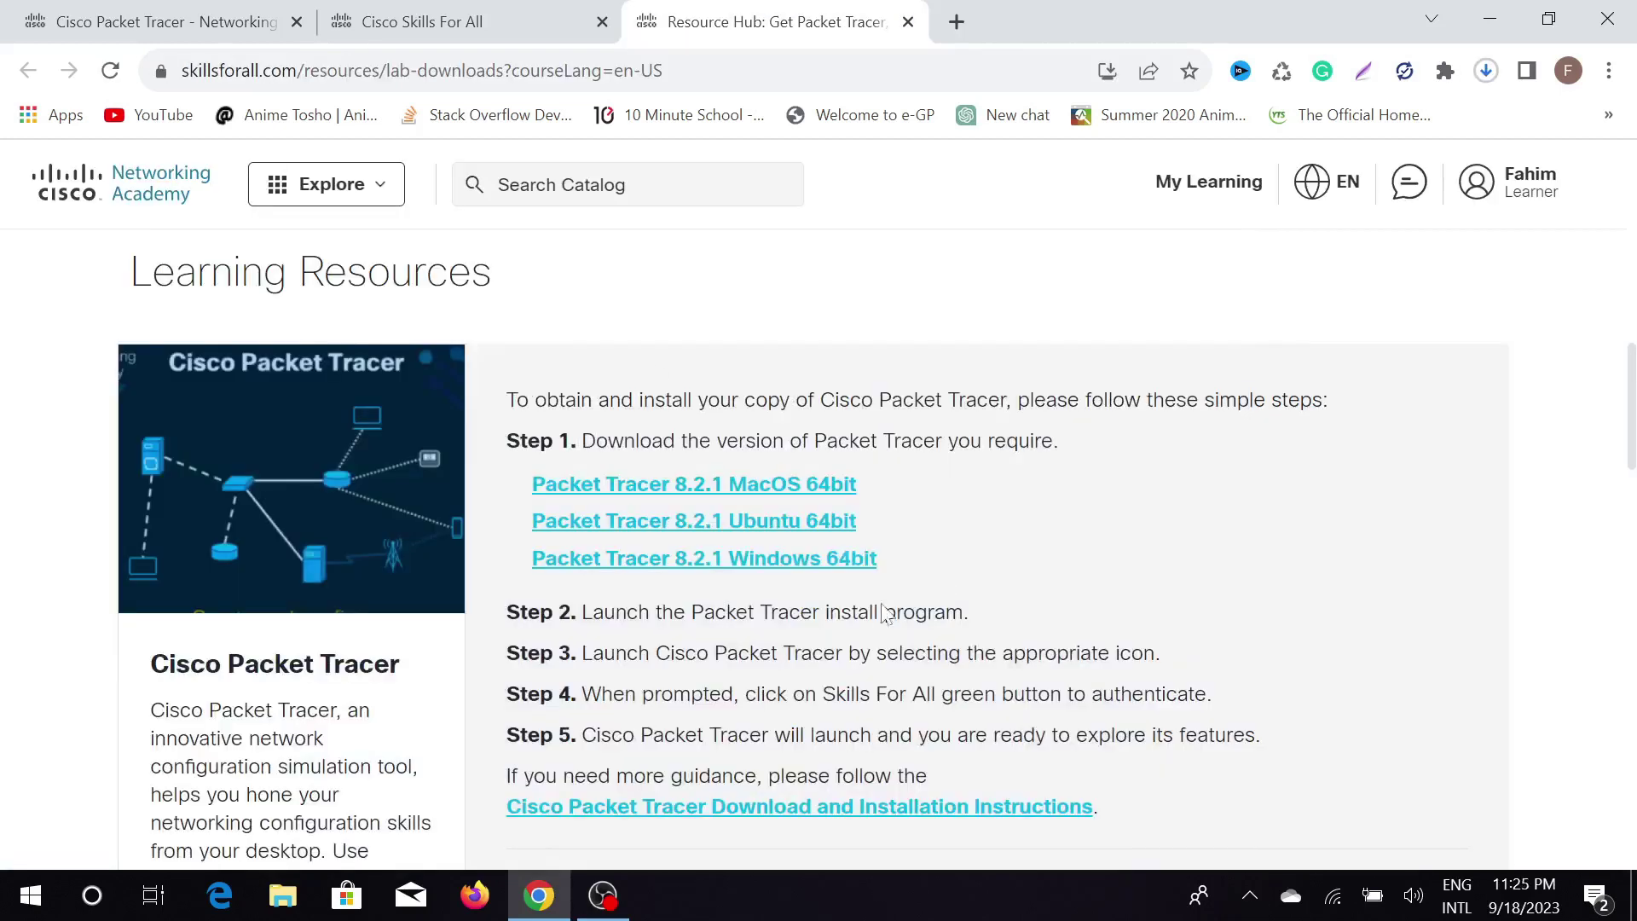
click(1487, 71)
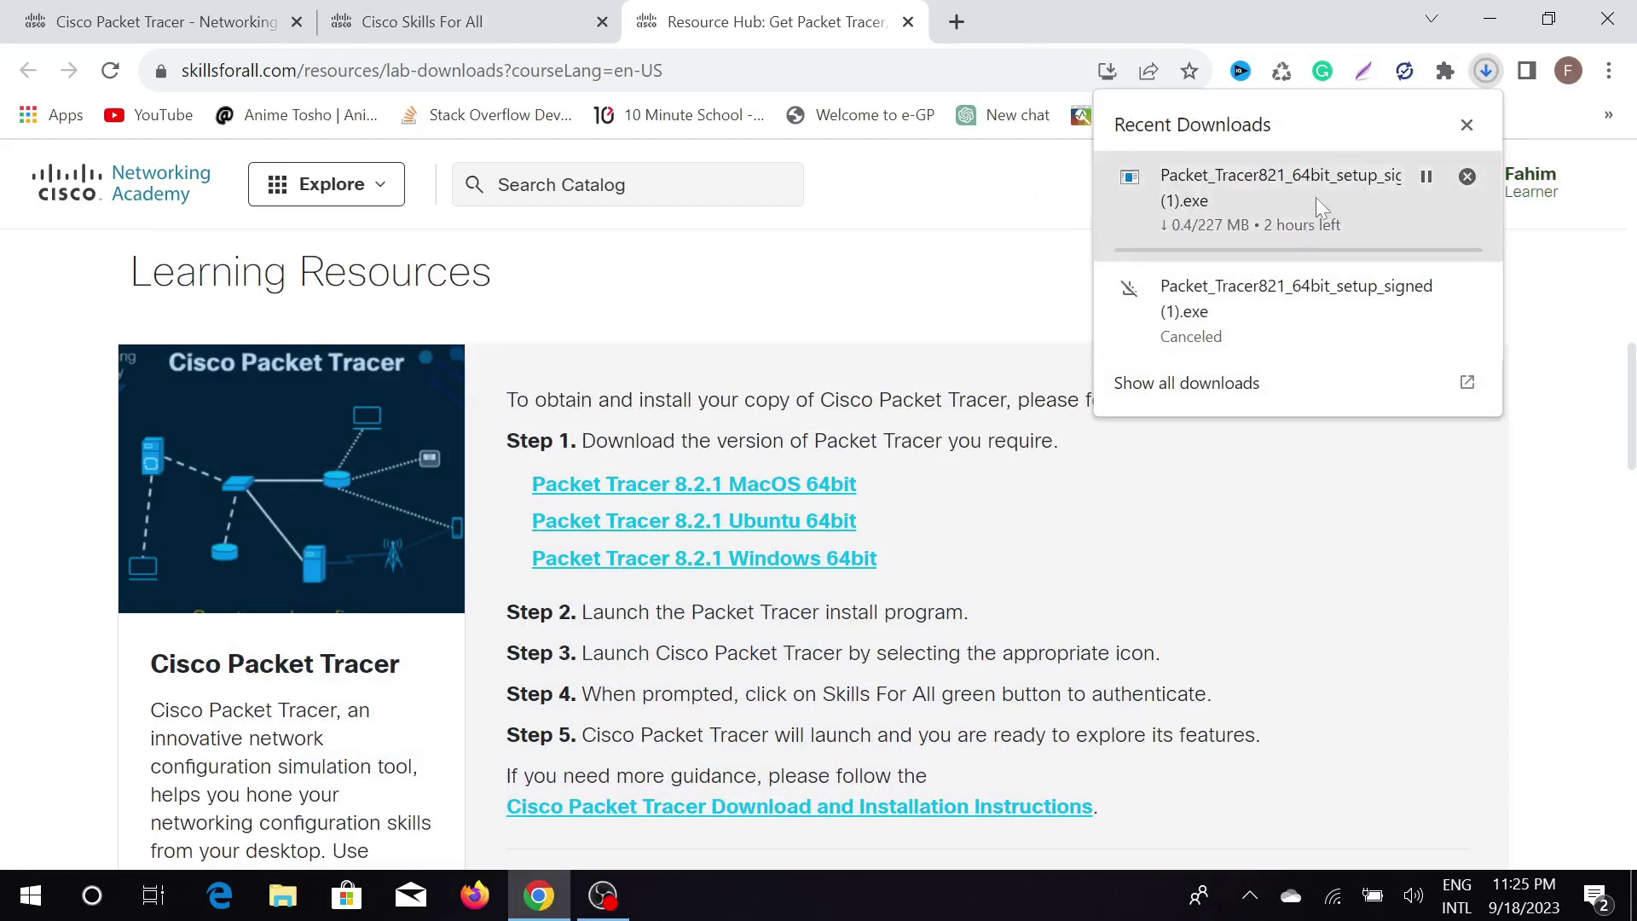
click(1467, 176)
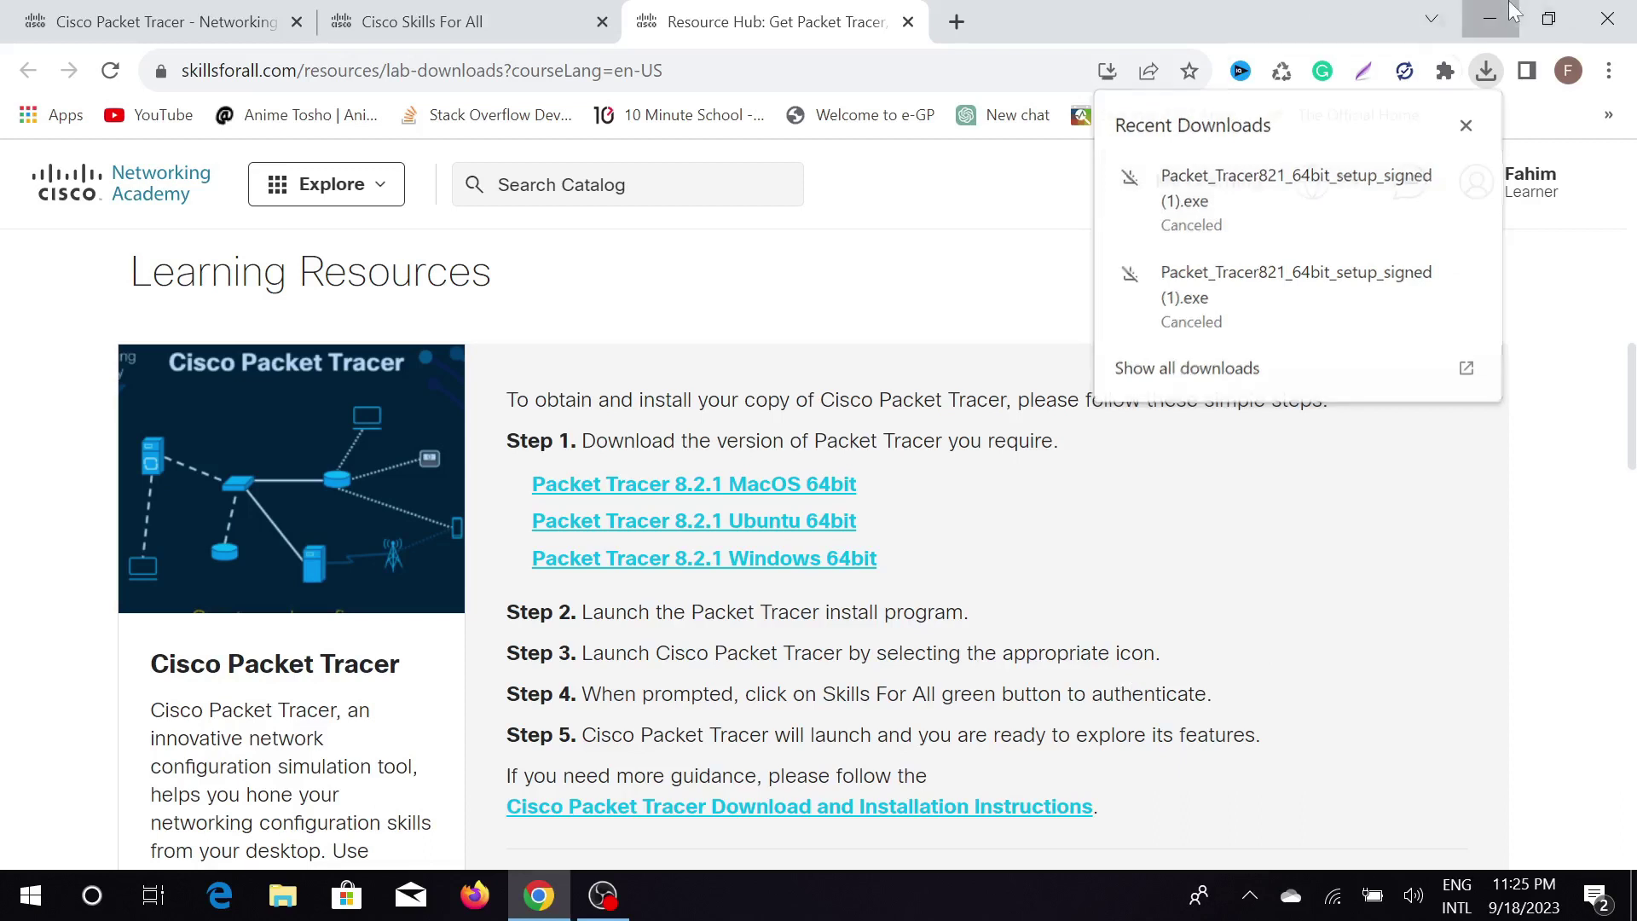
click(1489, 19)
Step: From This PC, run Packet_Tracer821_64bit_setup_signed on Local Disk (D:) and accept the license
double_click(38, 217)
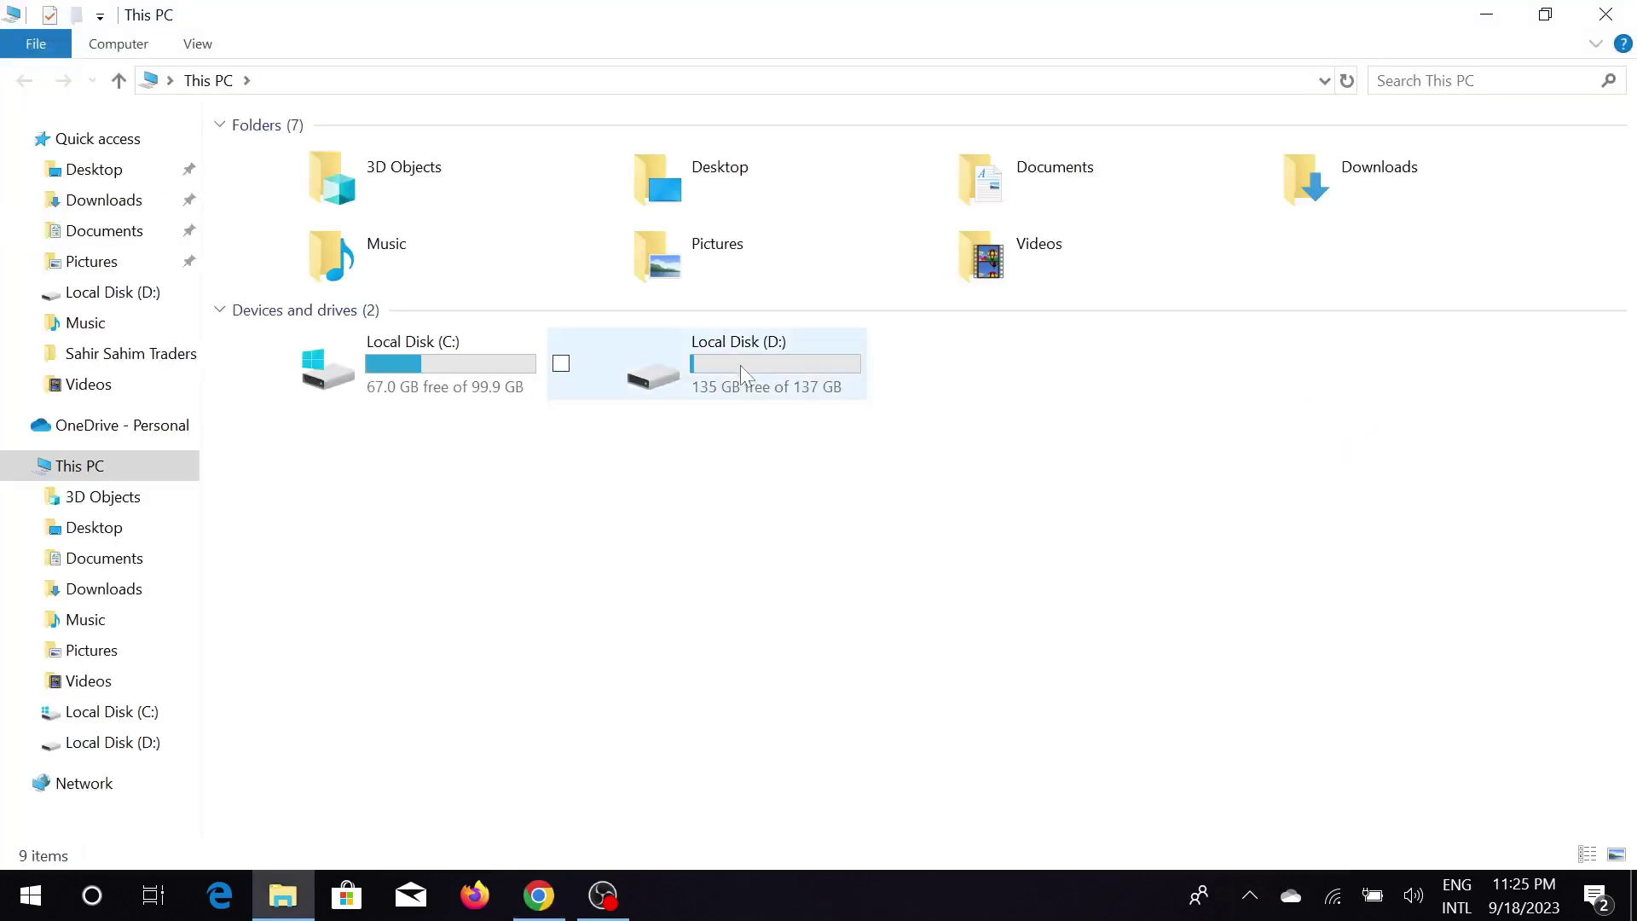
double_click(740, 364)
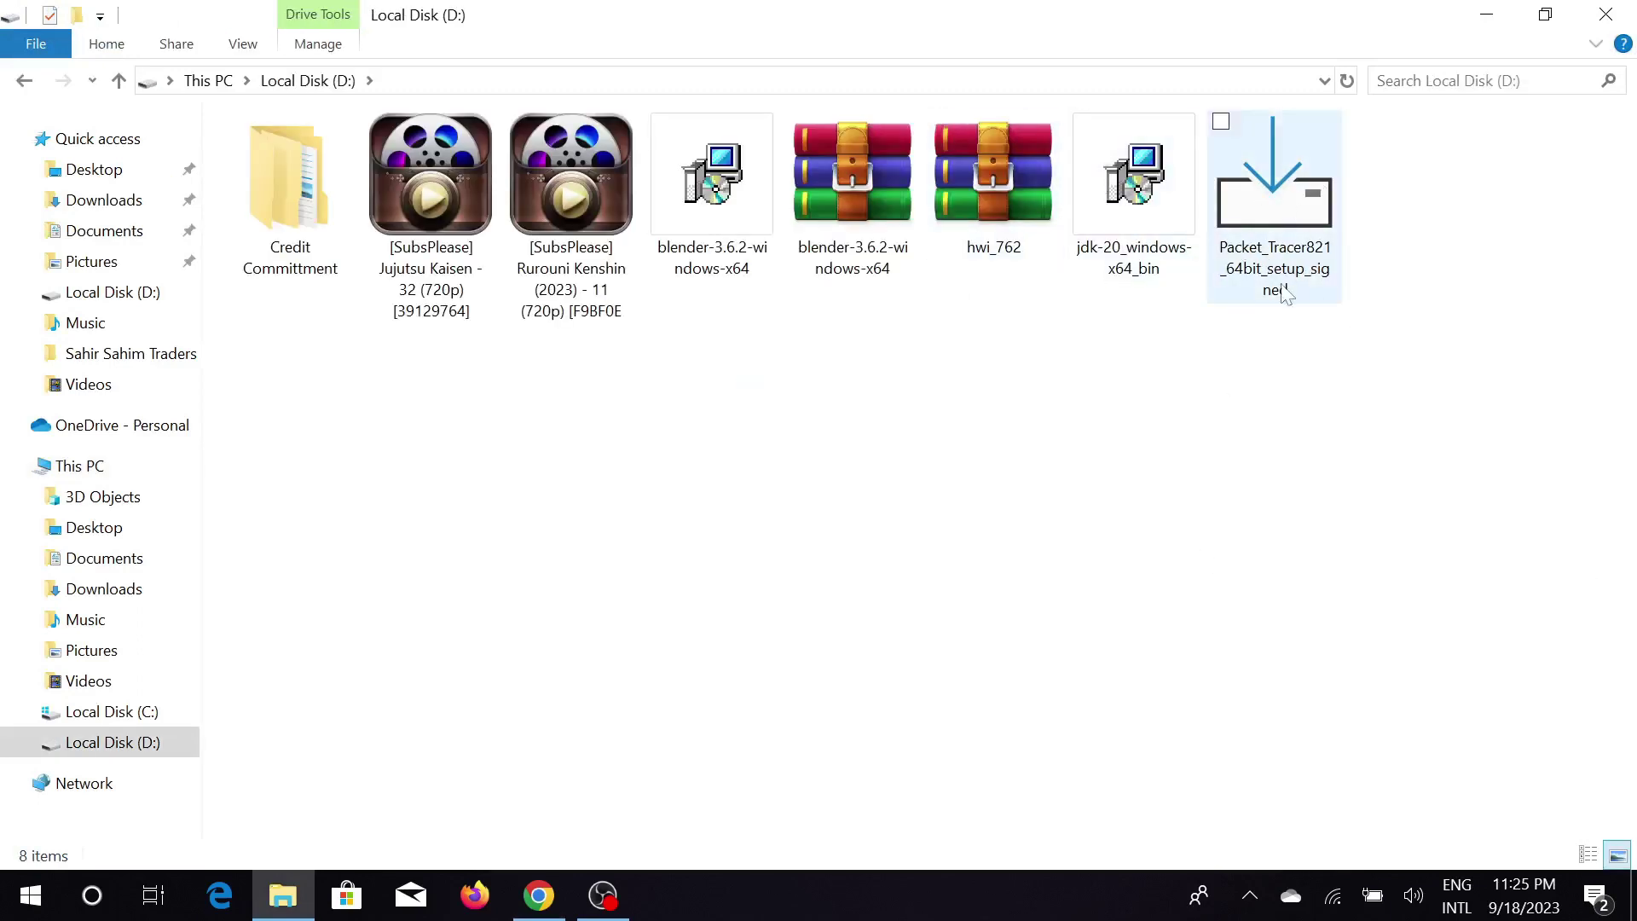
click(1268, 210)
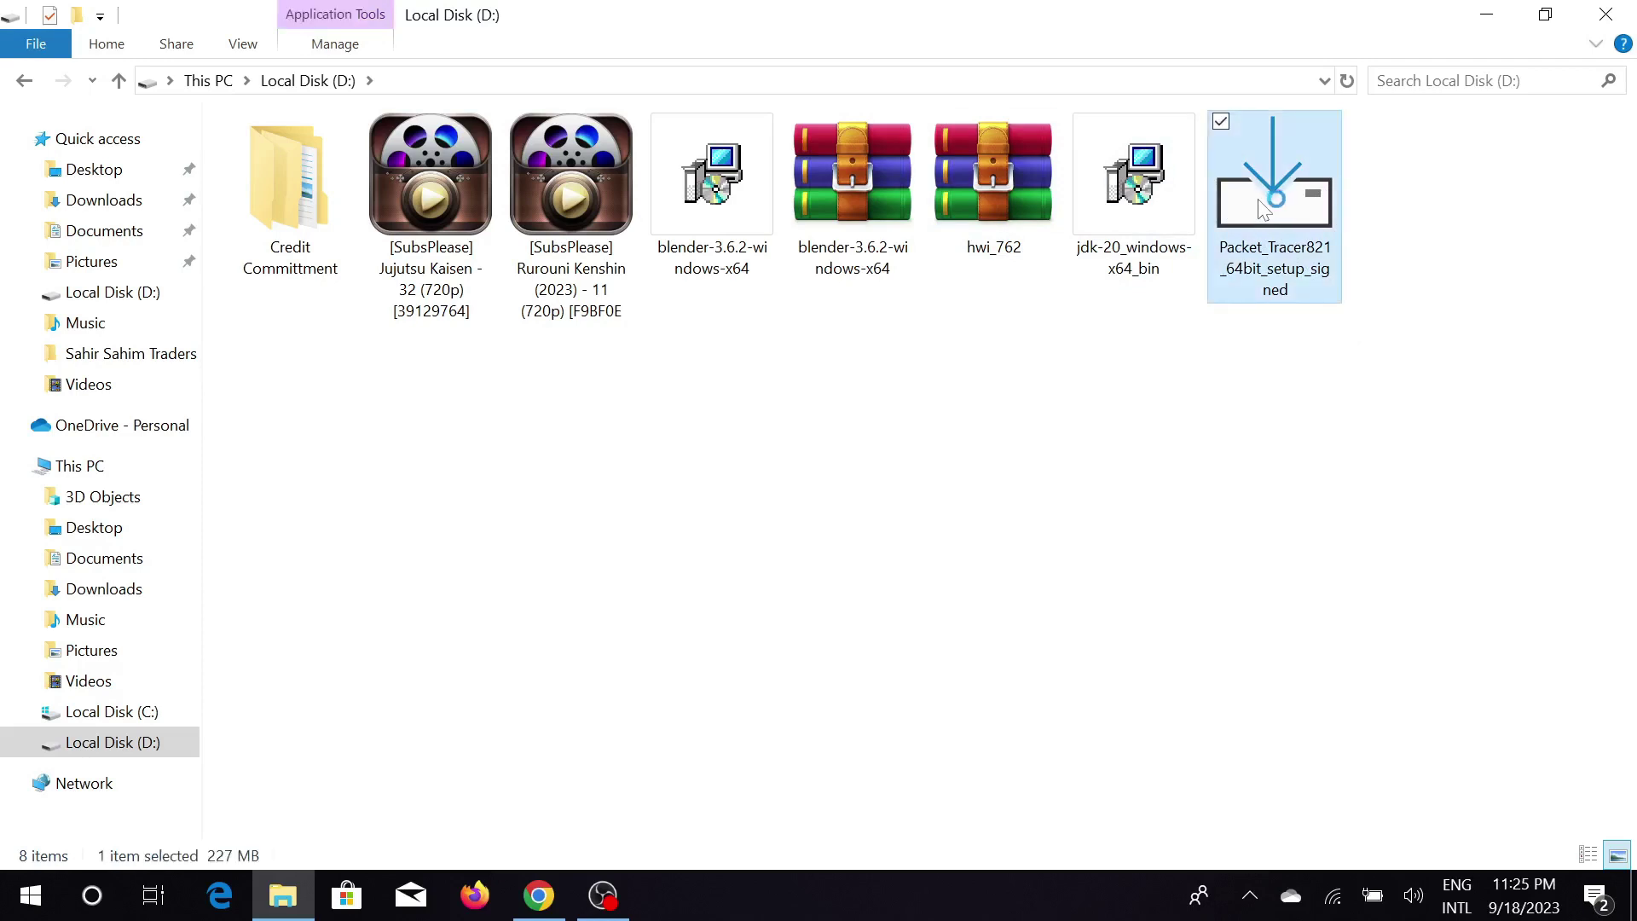
double_click(1265, 207)
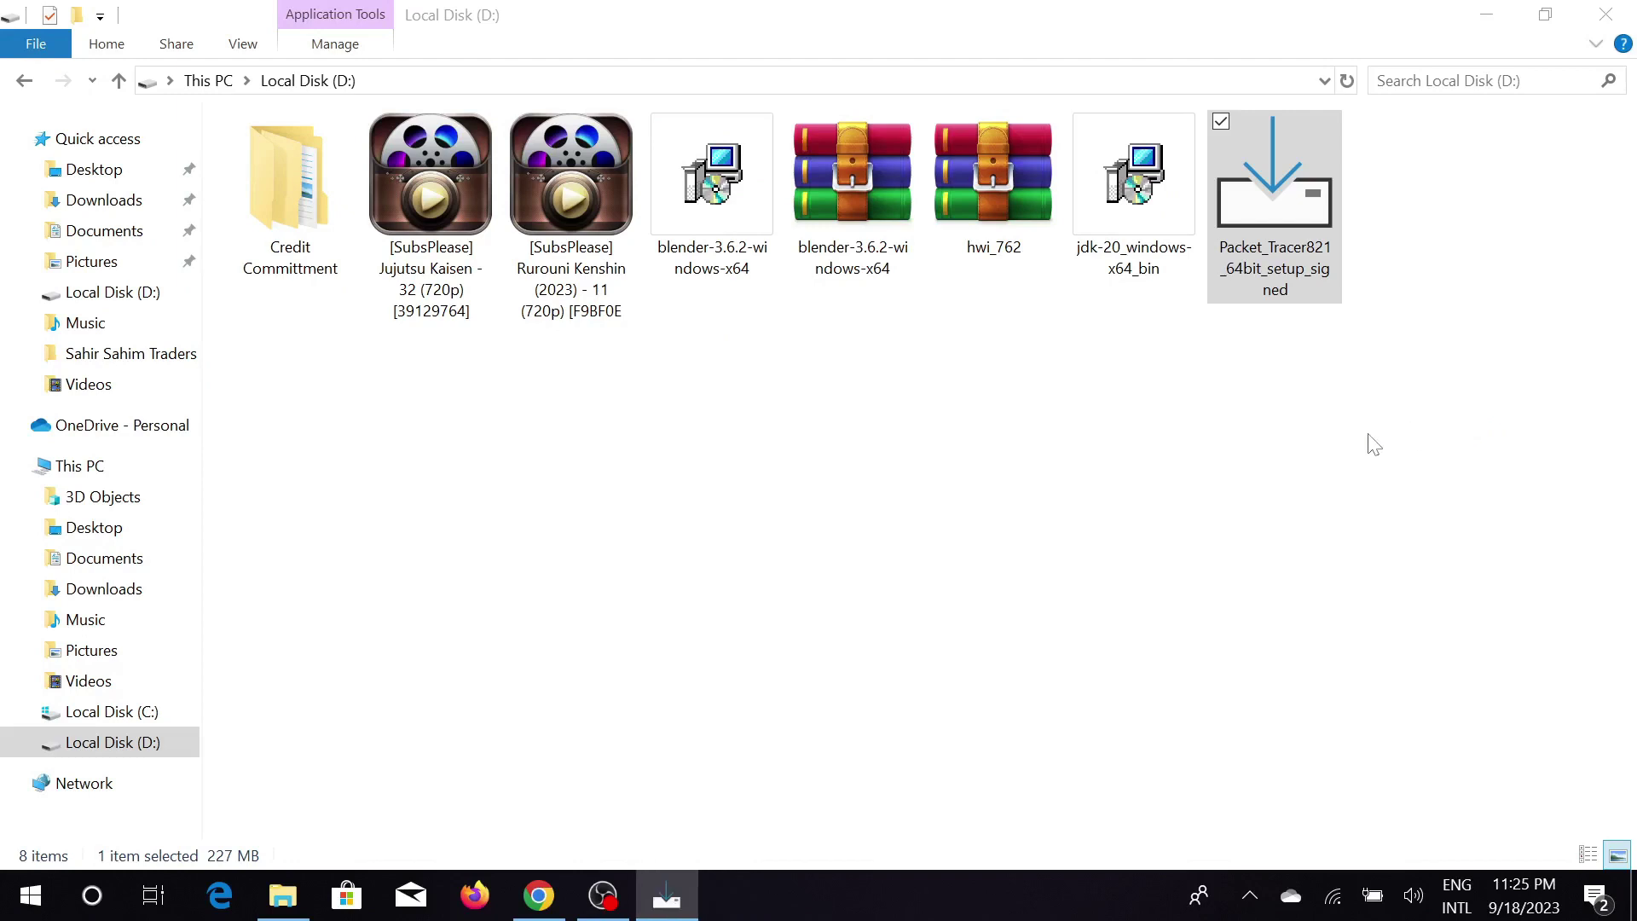
click(563, 571)
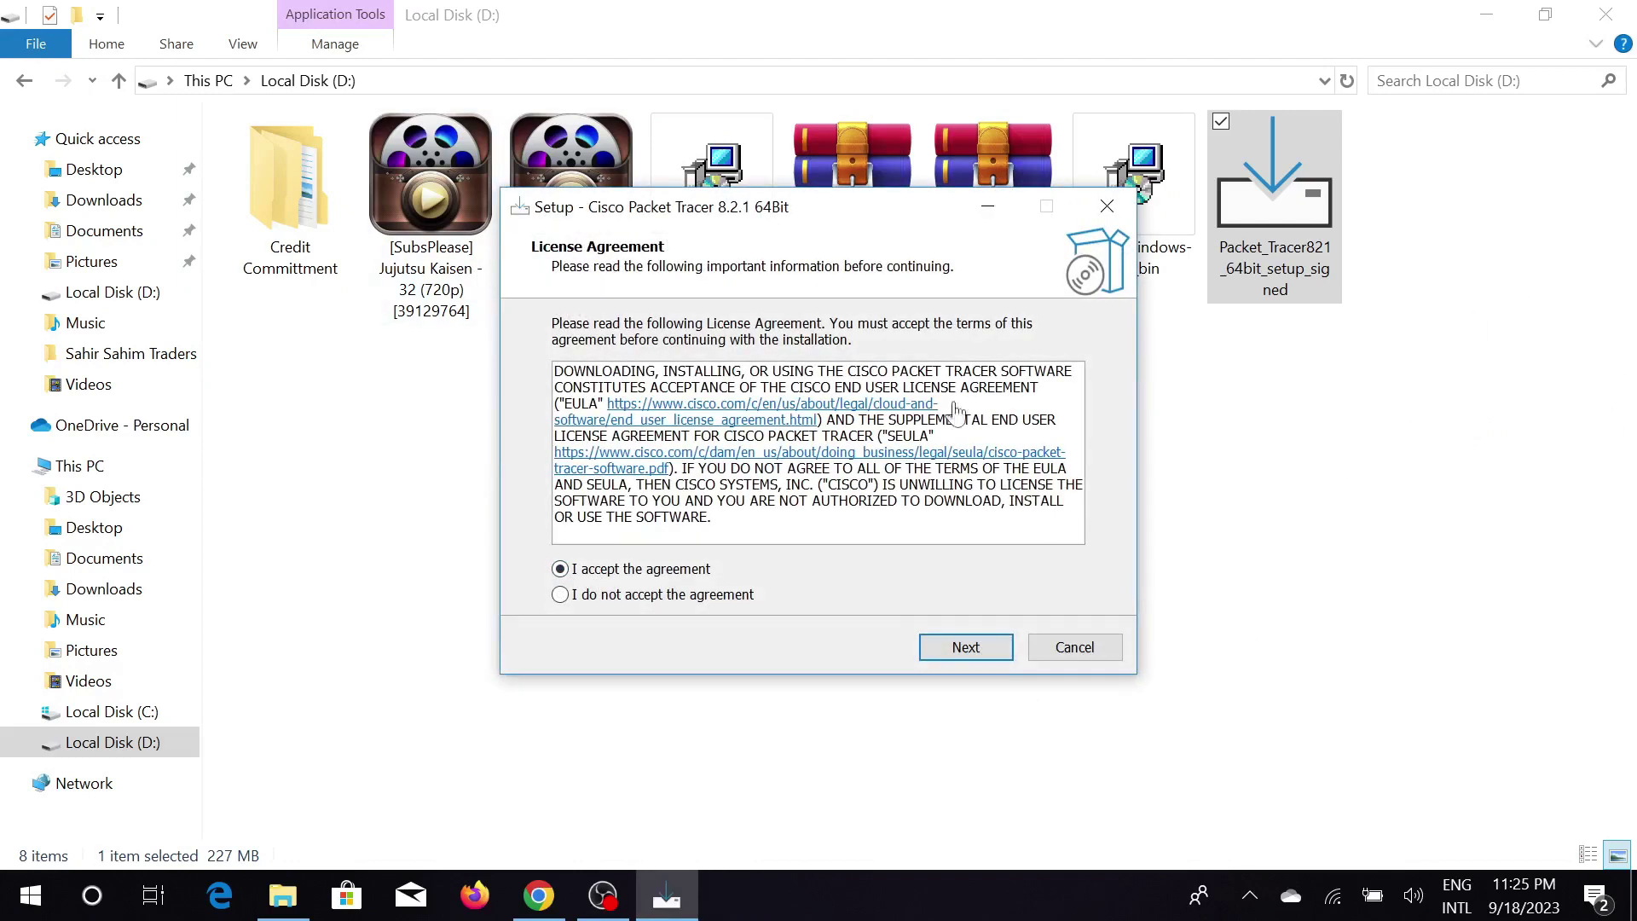
Step: Install Packet Tracer 8.2.1 with default folders plus a Quick Launch shortcut, then finish and launch it
click(972, 656)
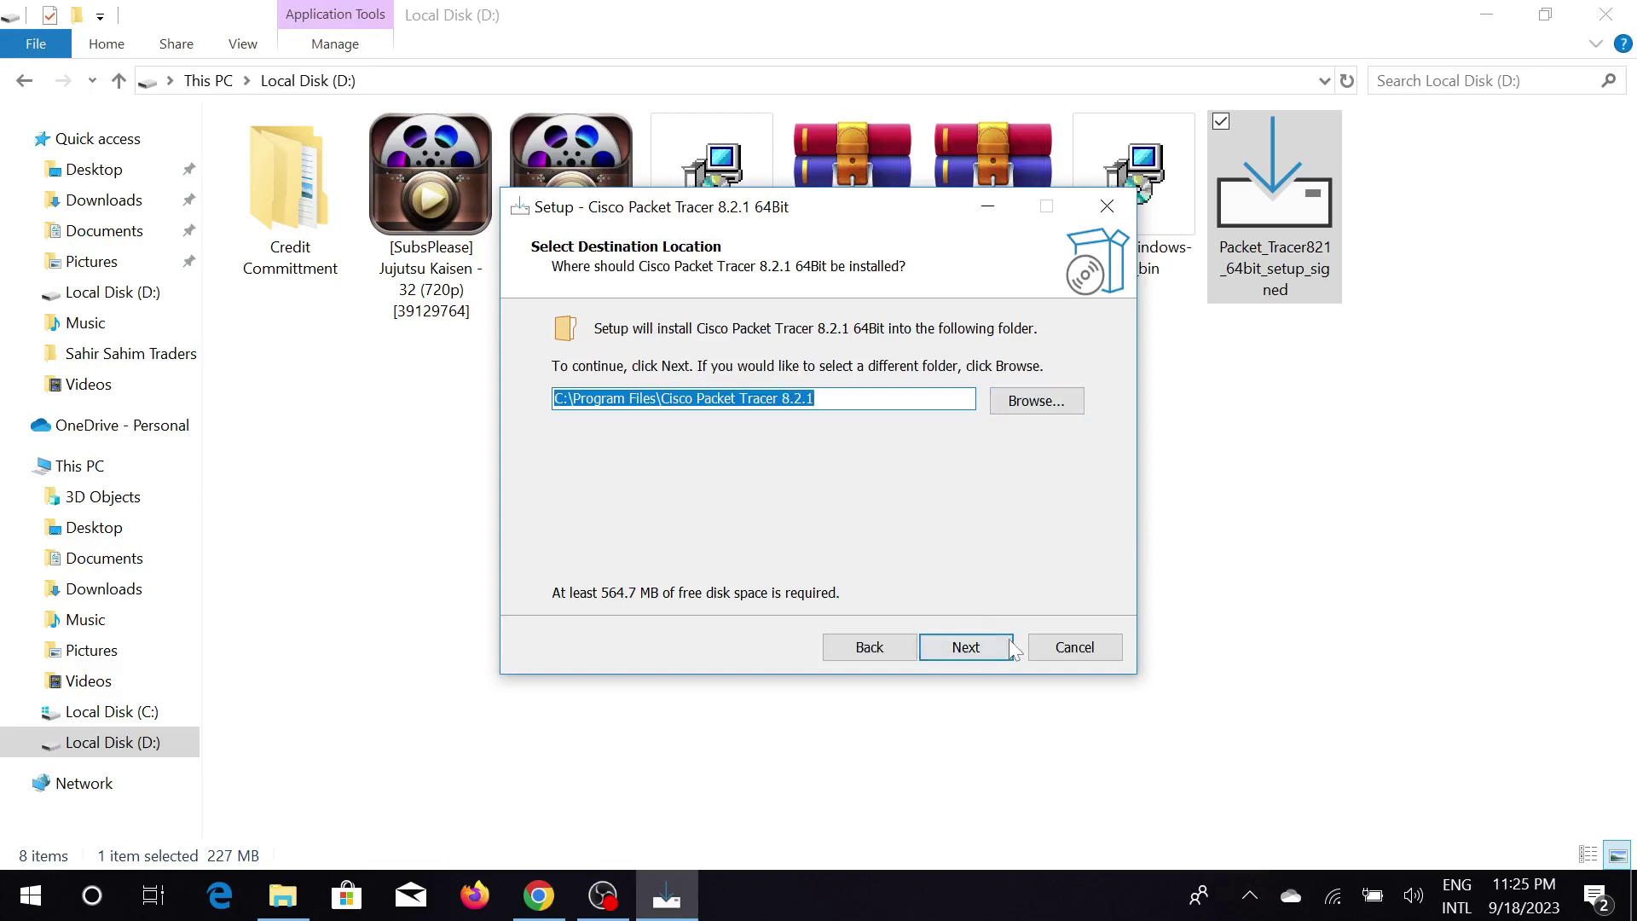
click(981, 648)
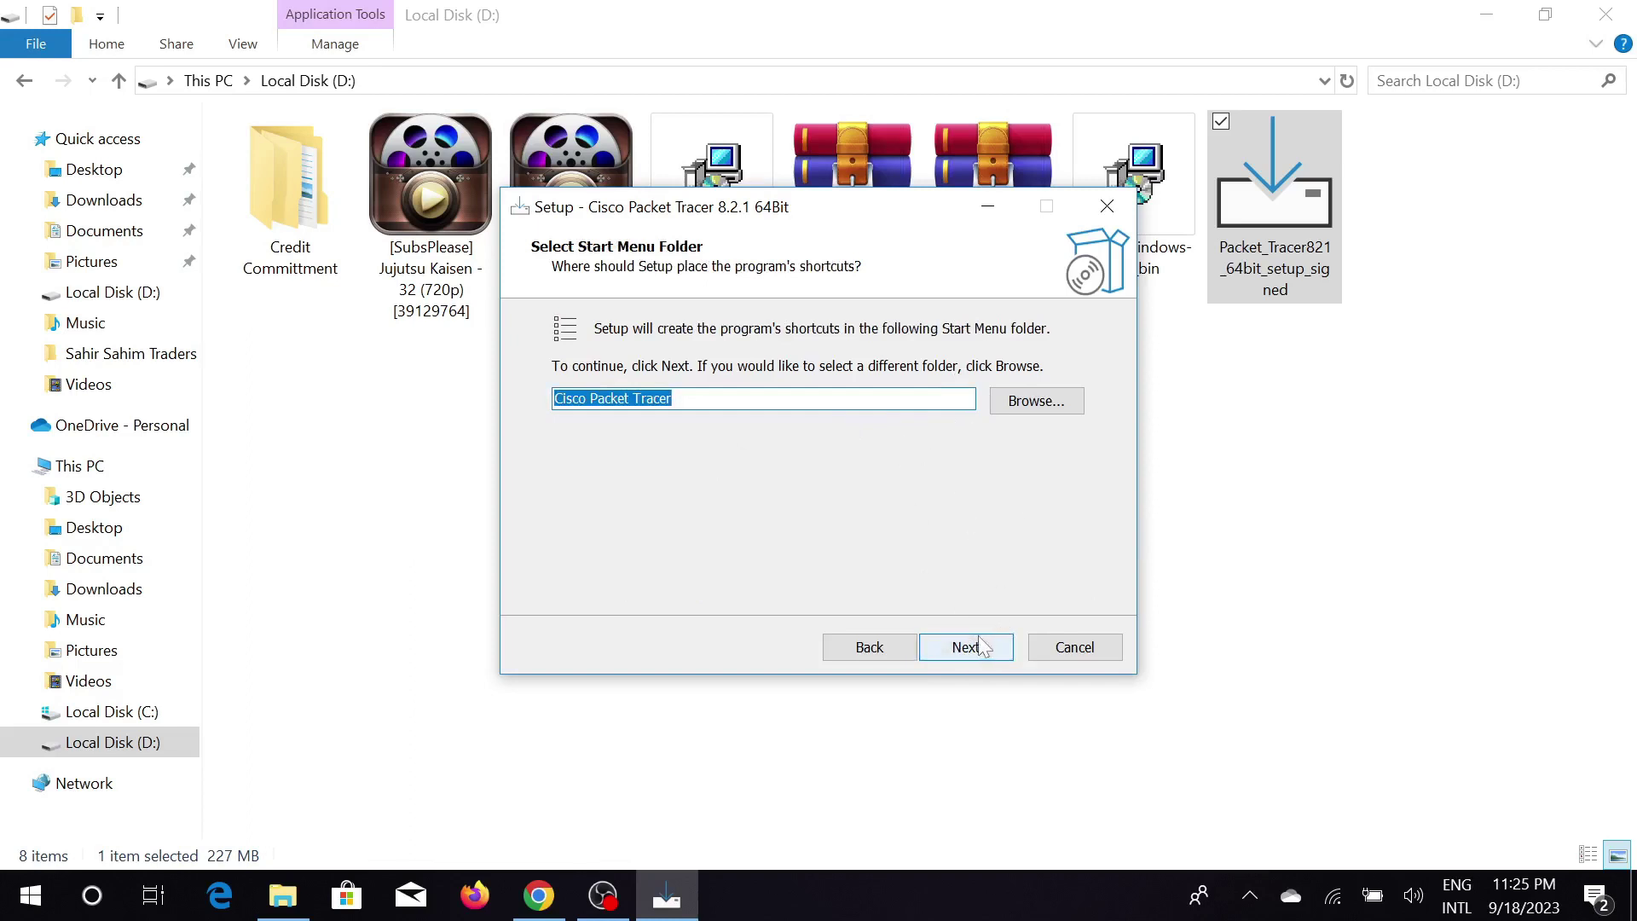
click(980, 648)
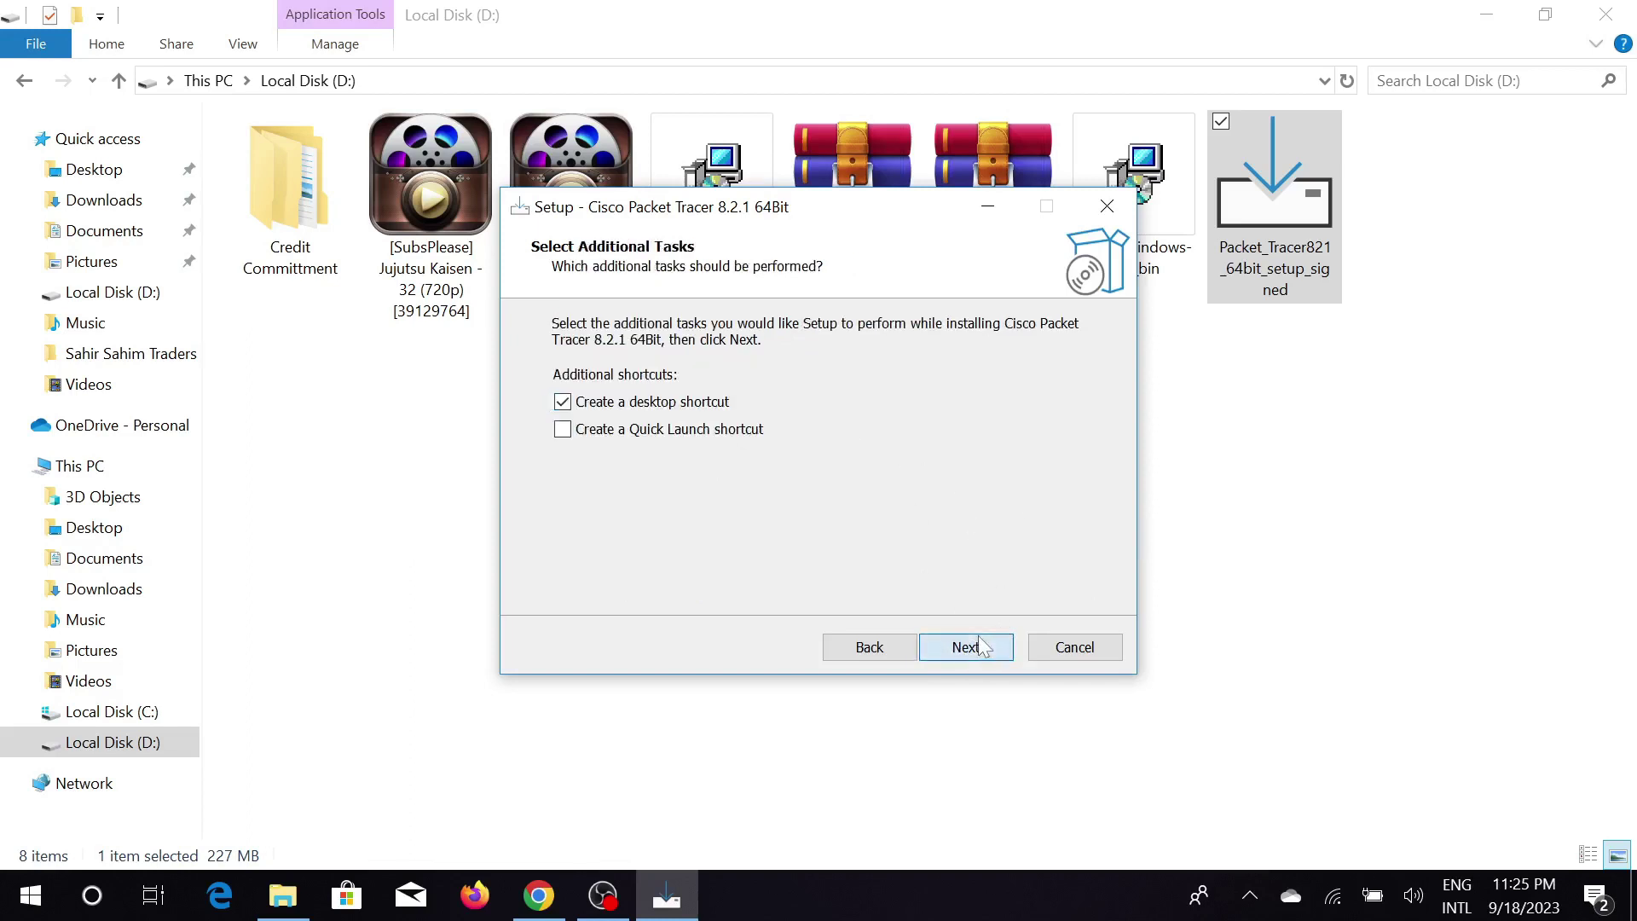
click(563, 430)
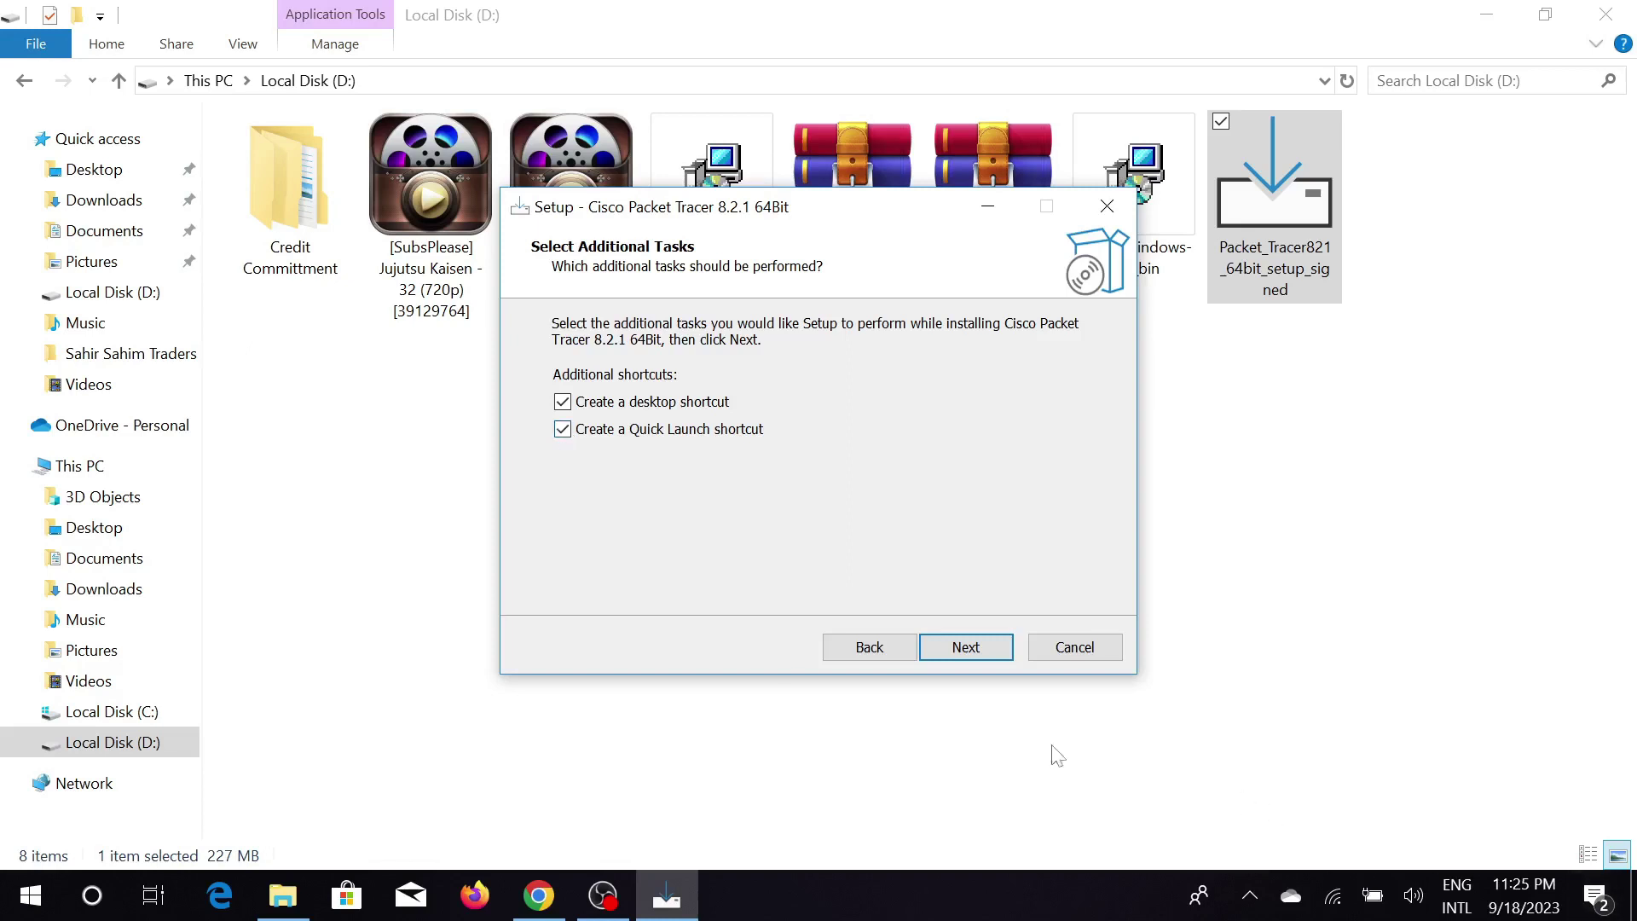
click(974, 651)
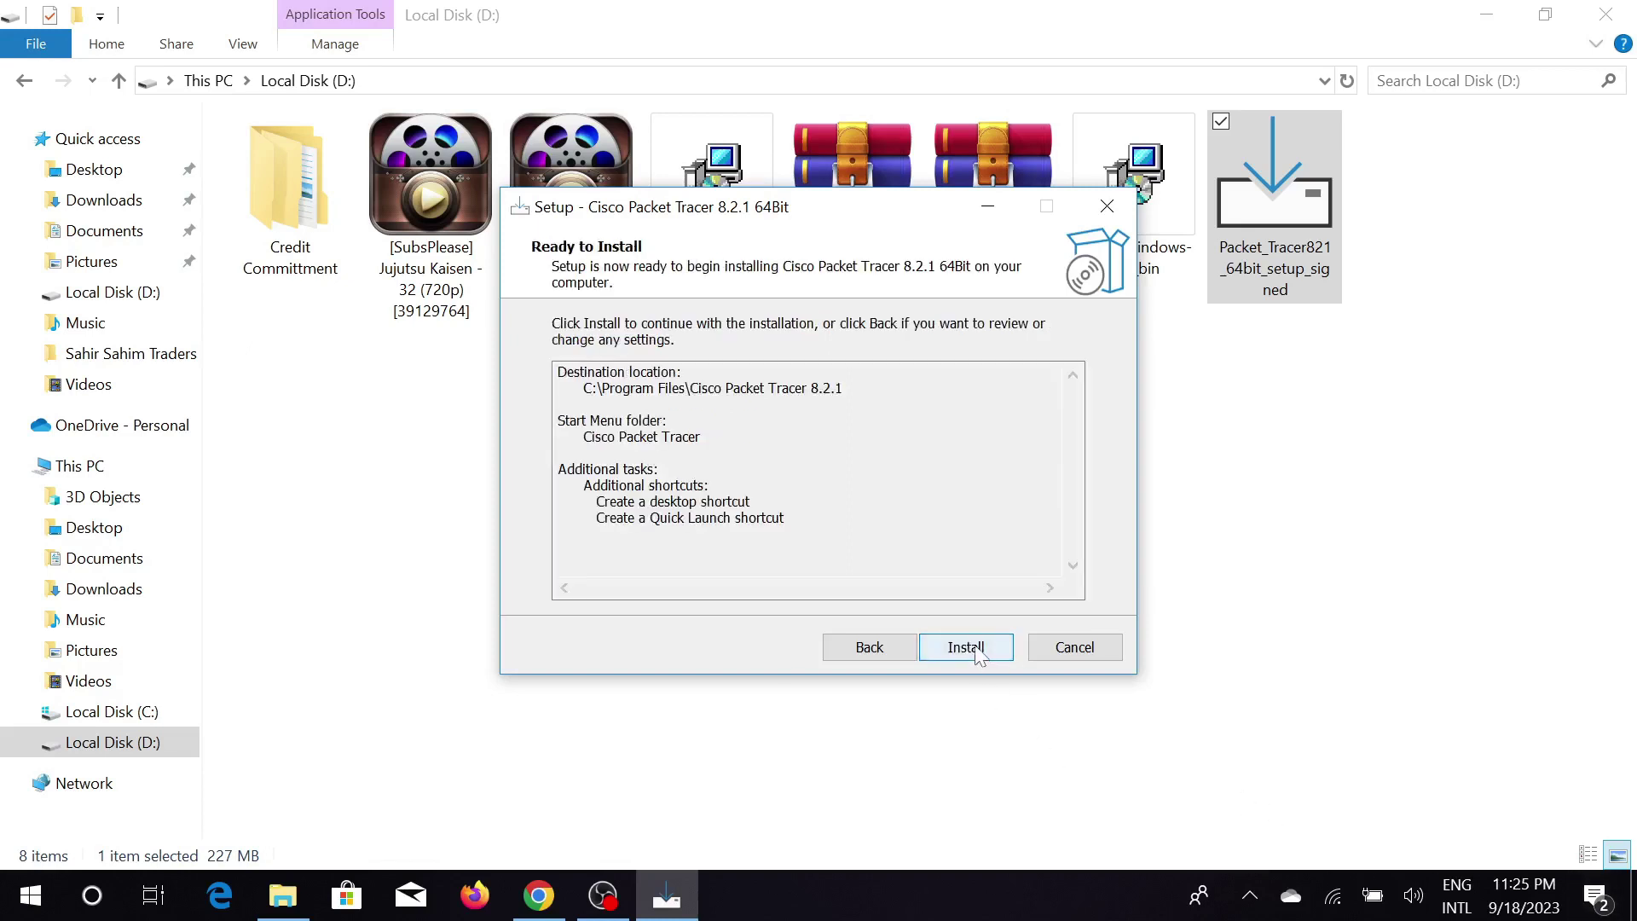
click(970, 650)
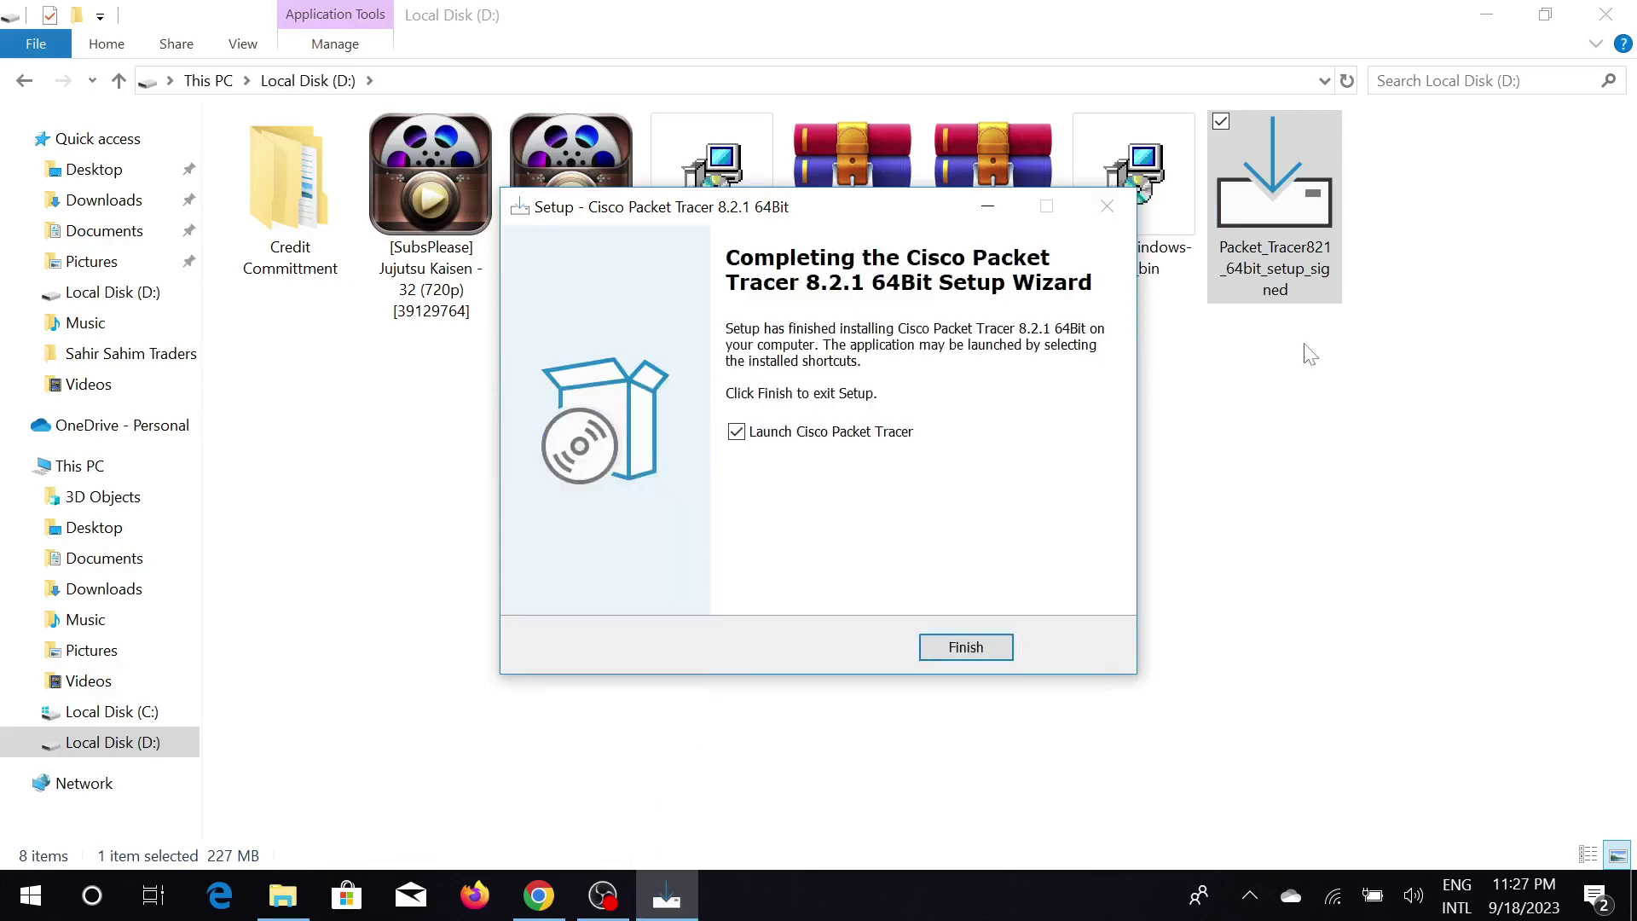
click(959, 655)
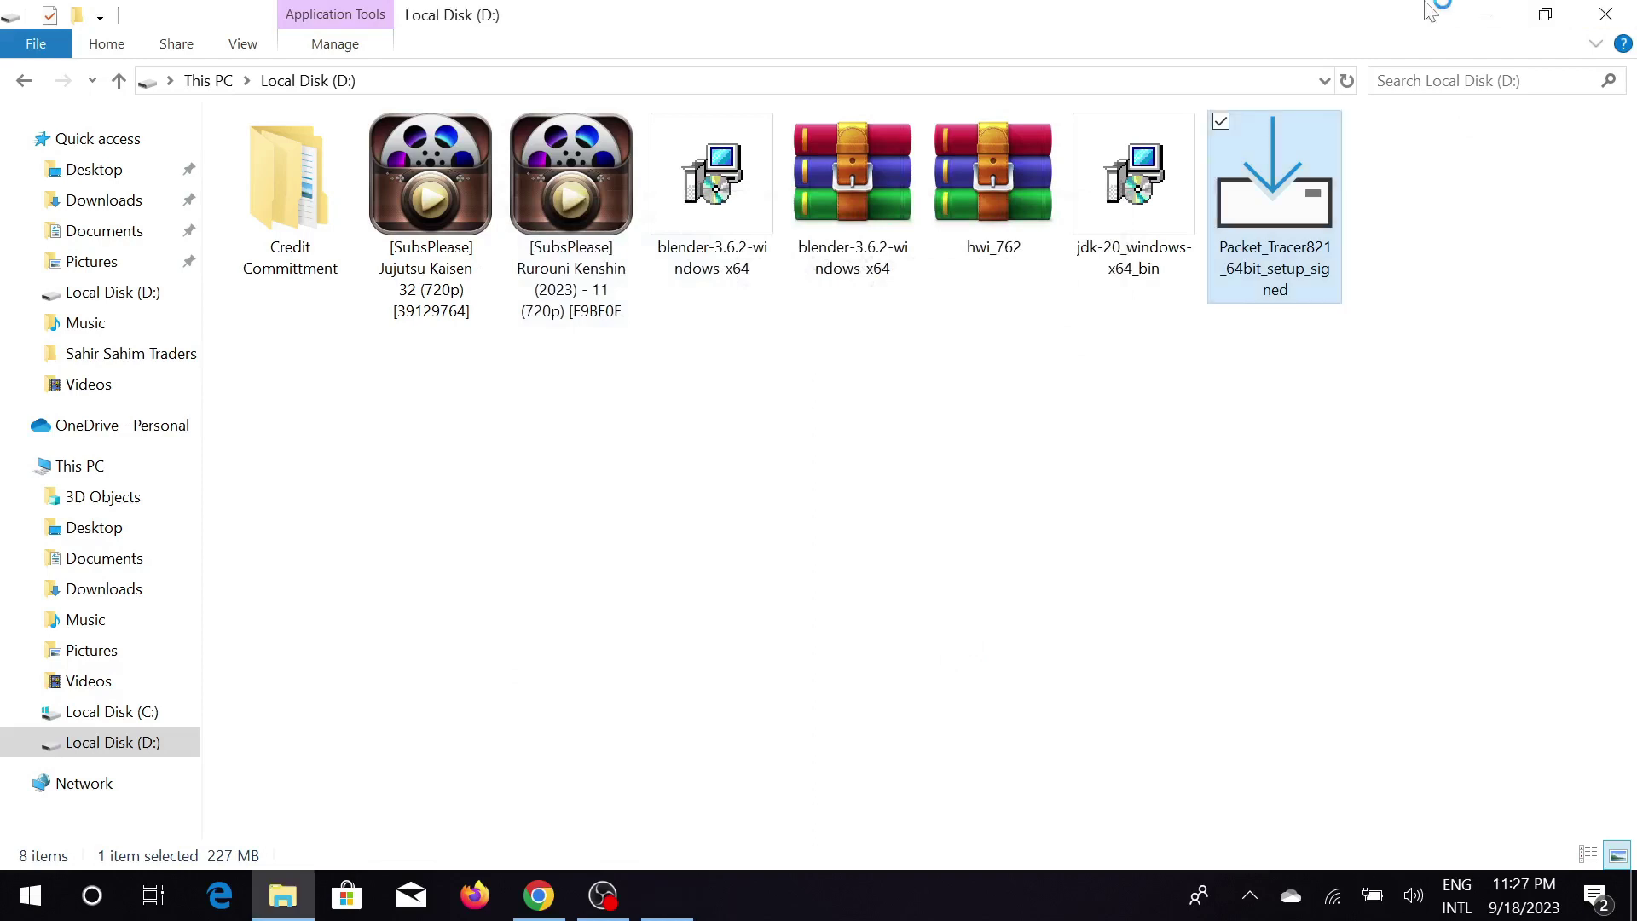
Step: Minimize File Explorer and answer Yes to running Packet Tracer multi-user at startup
click(1485, 13)
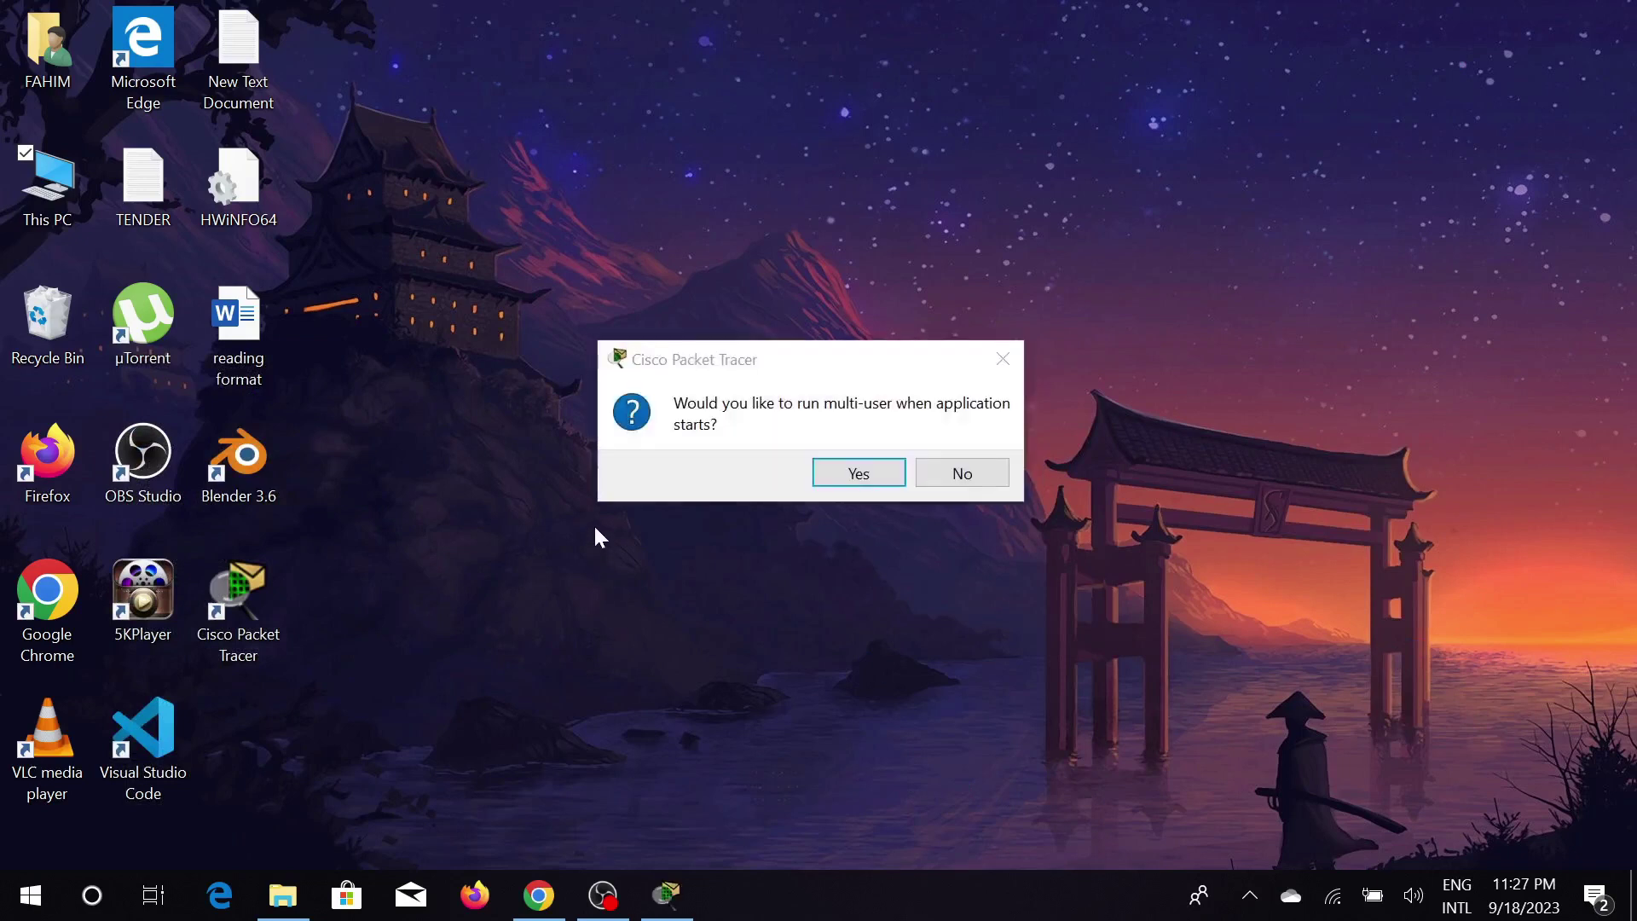
click(860, 473)
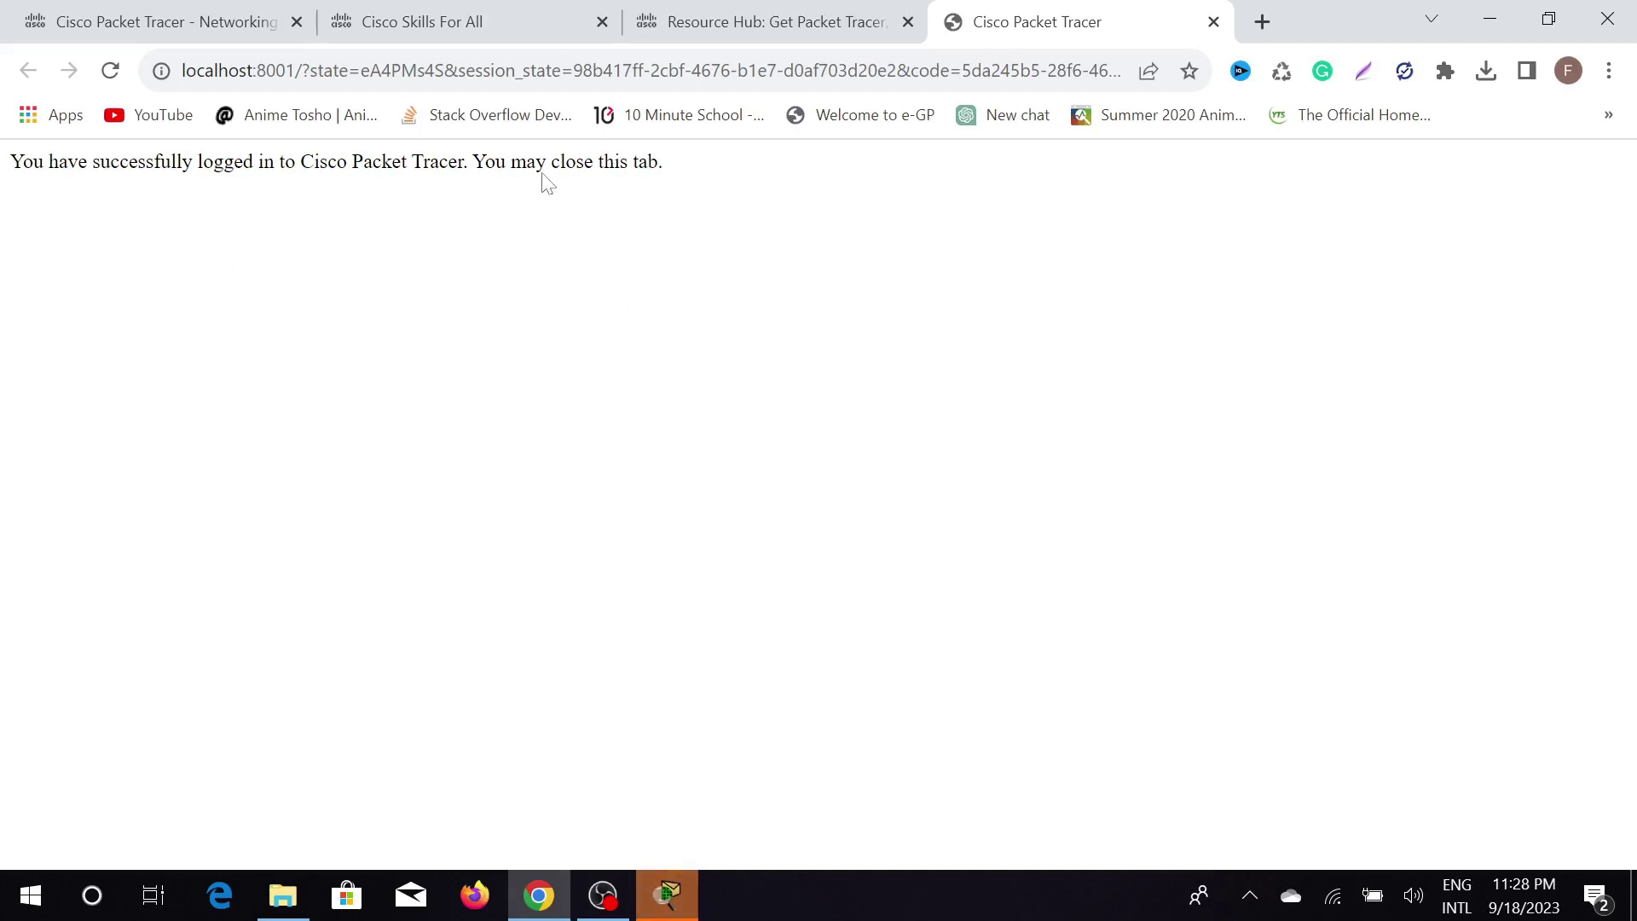
Step: Minimize Chrome after the successful-login page to return to Packet Tracer's empty workspace
click(1501, 15)
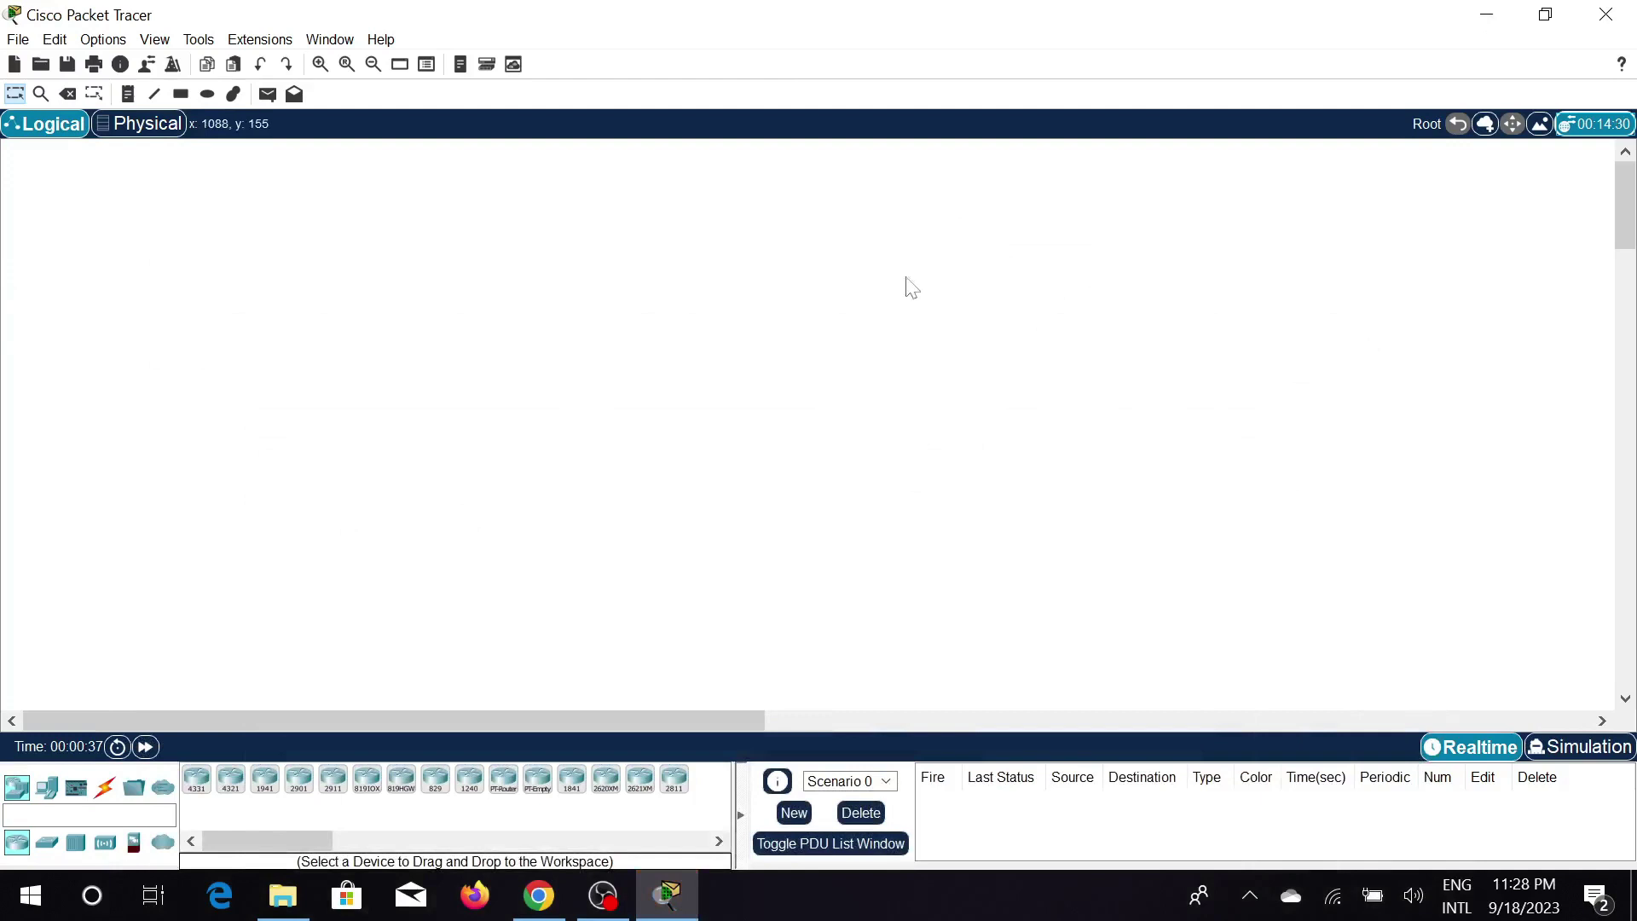